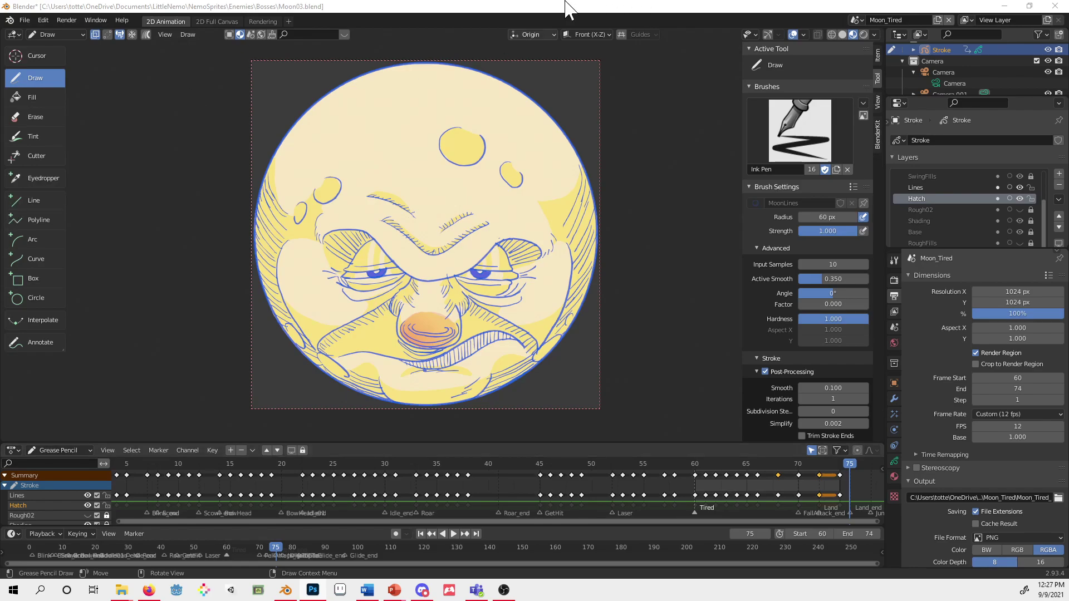
# Play the moon animation in Blender and stop it at frame 60, the Tired marker
pyautogui.click(512, 9)
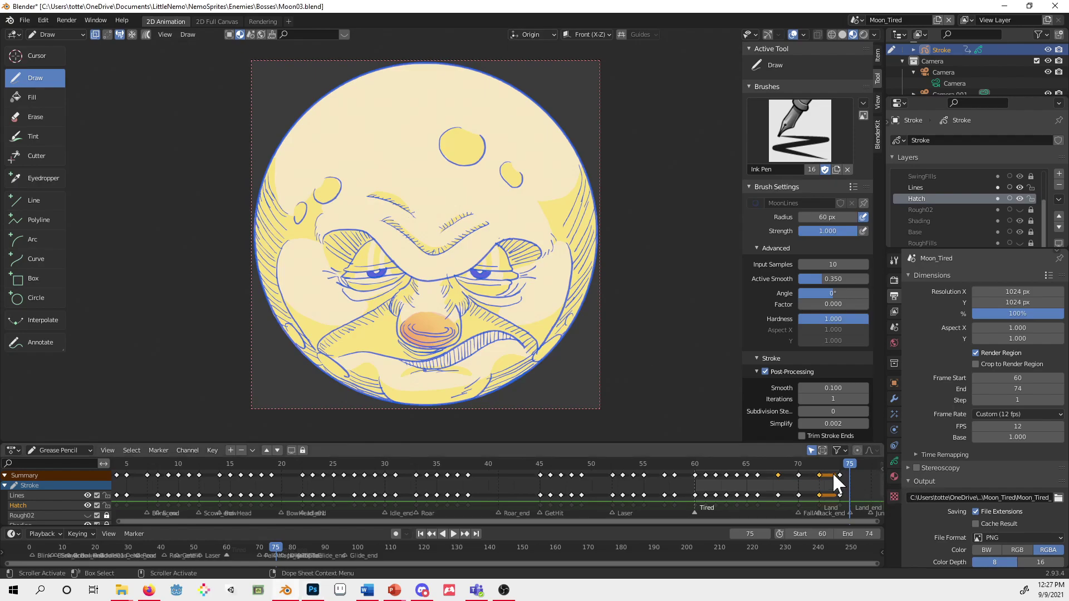
pyautogui.press('space')
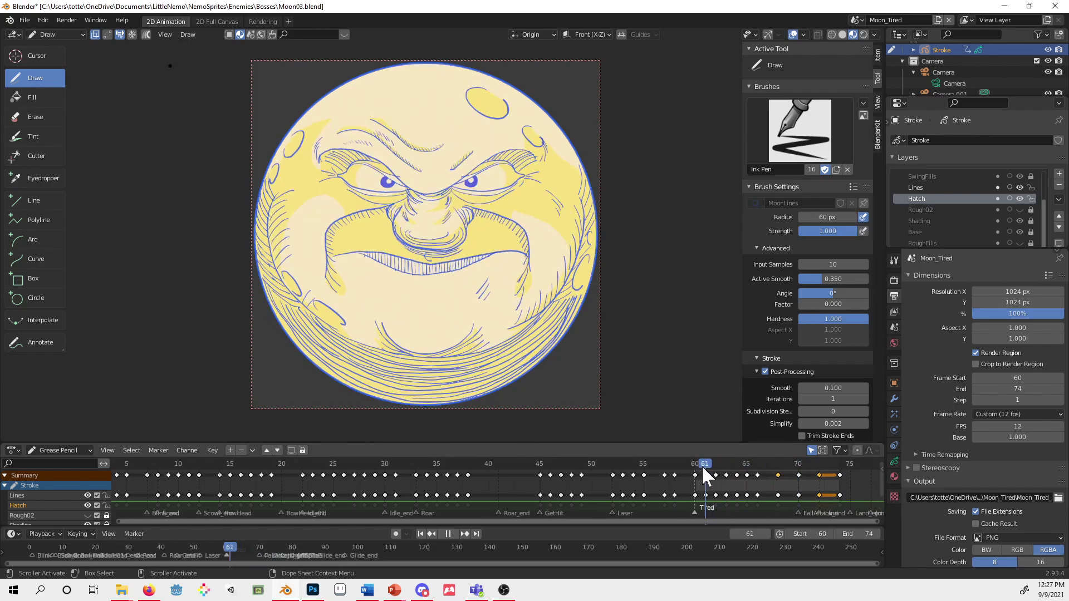
pyautogui.click(453, 532)
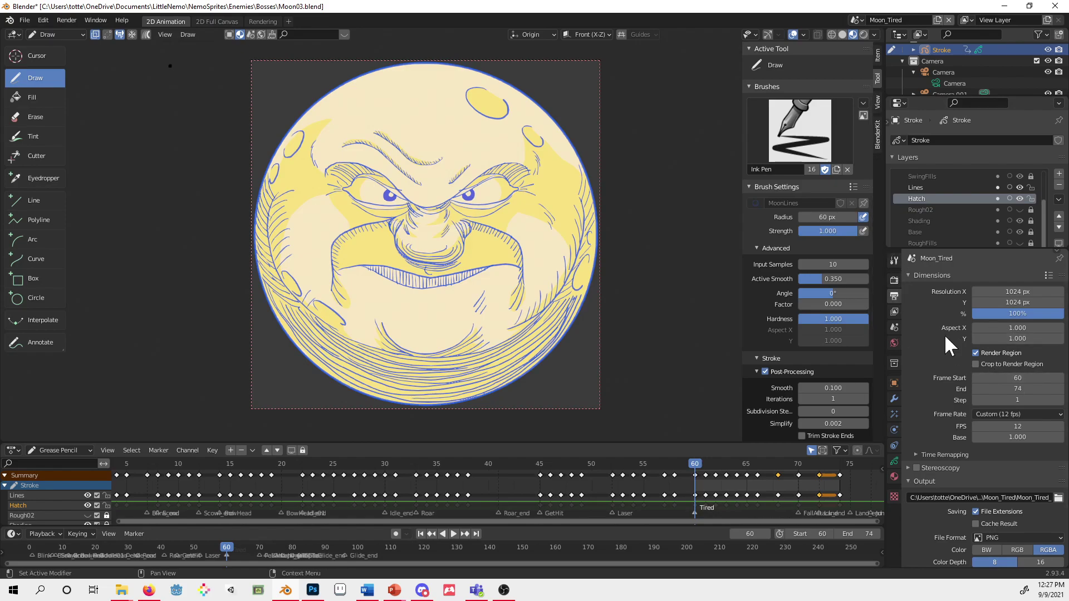
pyautogui.click(894, 476)
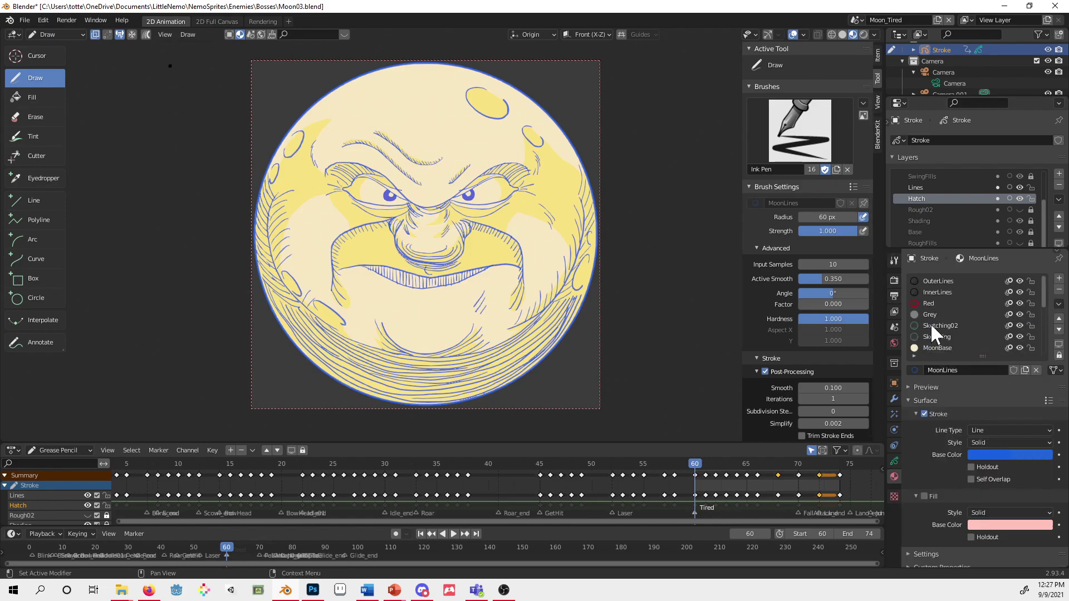
pyautogui.scroll(-2, 948, 316)
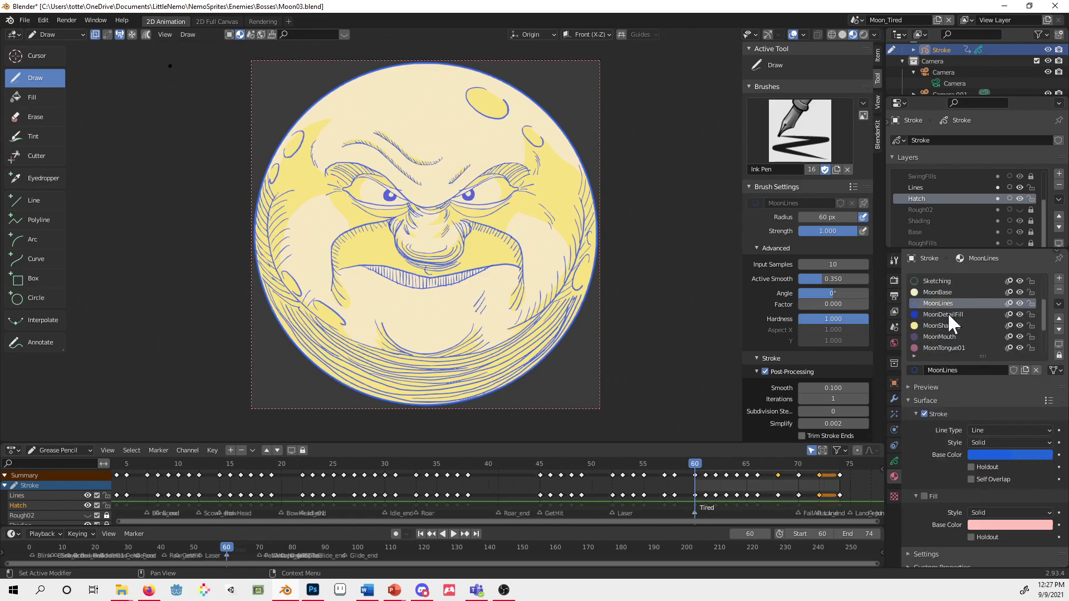
pyautogui.click(893, 295)
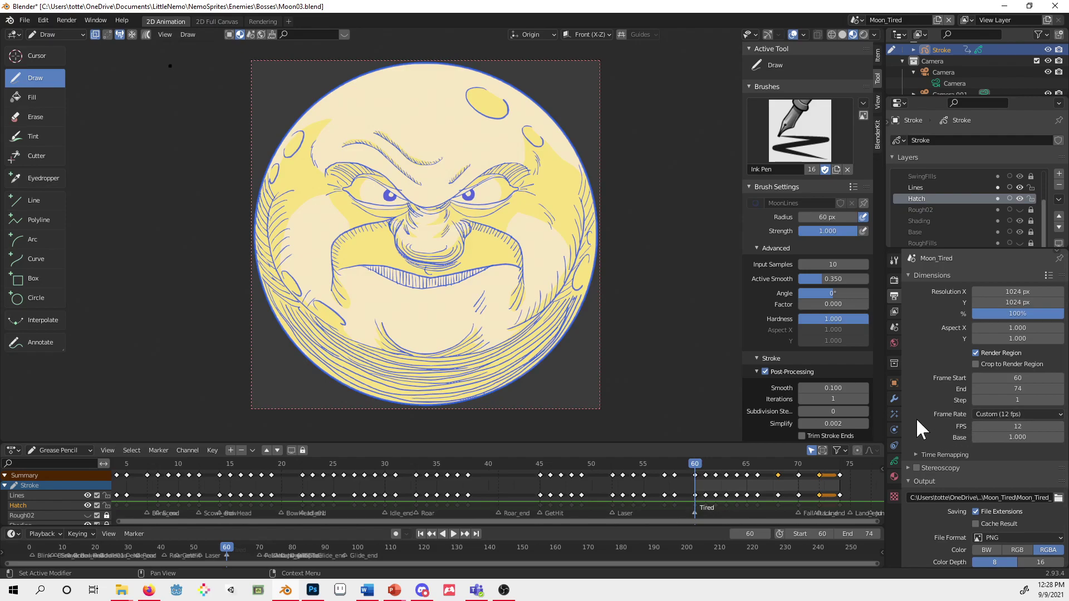
pyautogui.scroll(-1, 981, 346)
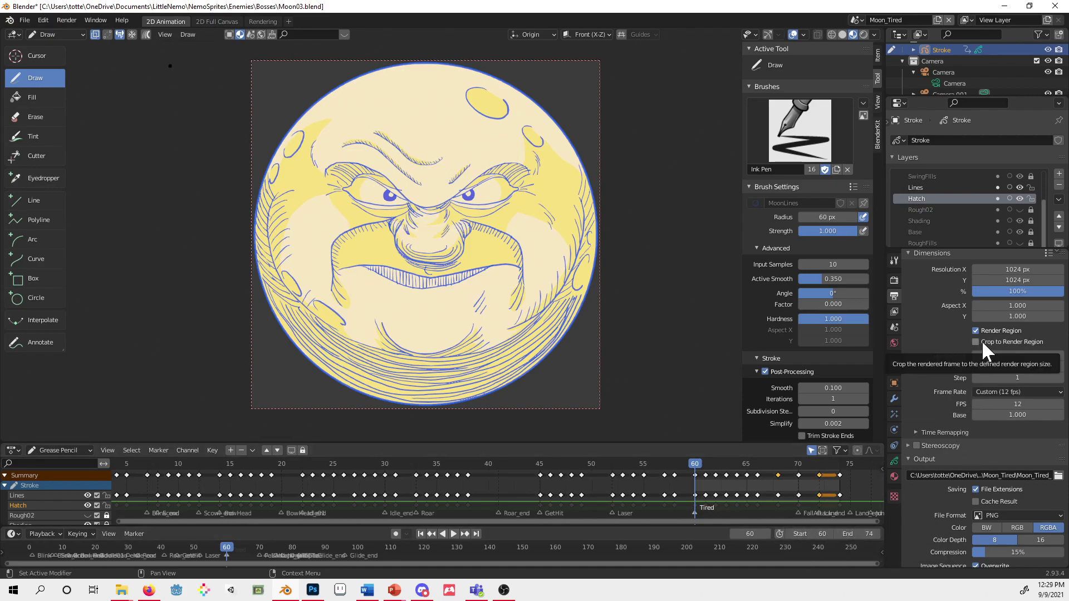
pyautogui.click(997, 388)
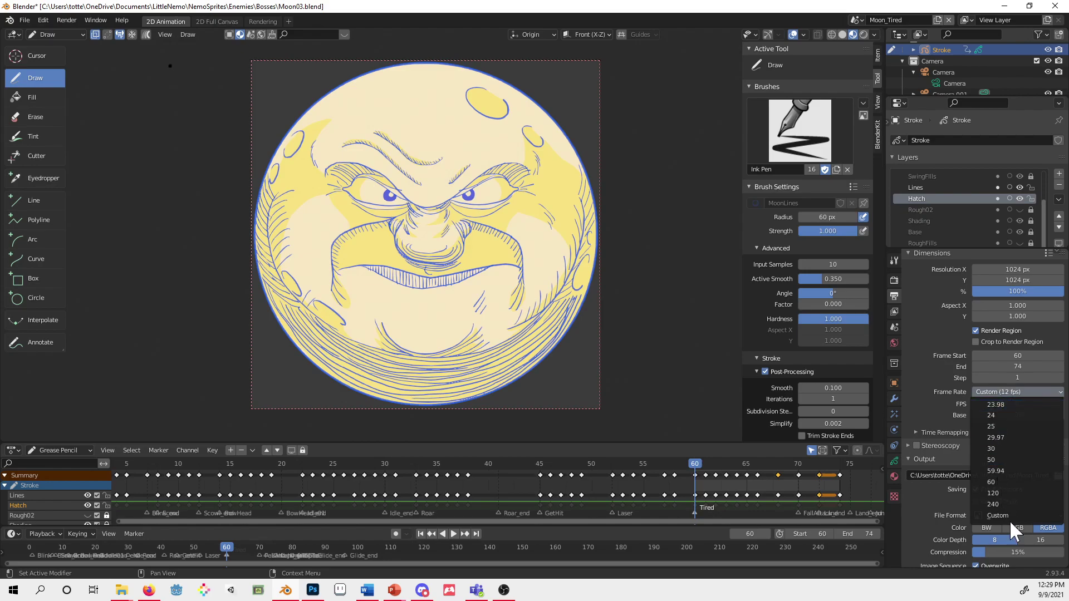
pyautogui.click(1009, 520)
pyautogui.click(1004, 389)
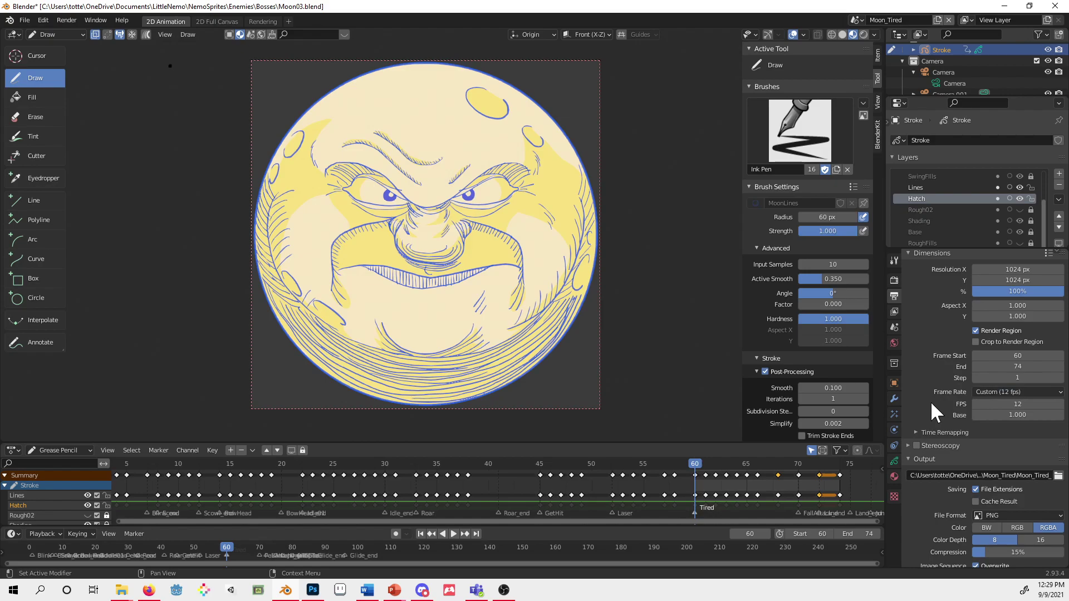
# Scroll Output Properties and browse the output path showing the existing Moon_Tired PNG frames
pyautogui.scroll(-2, 920, 402)
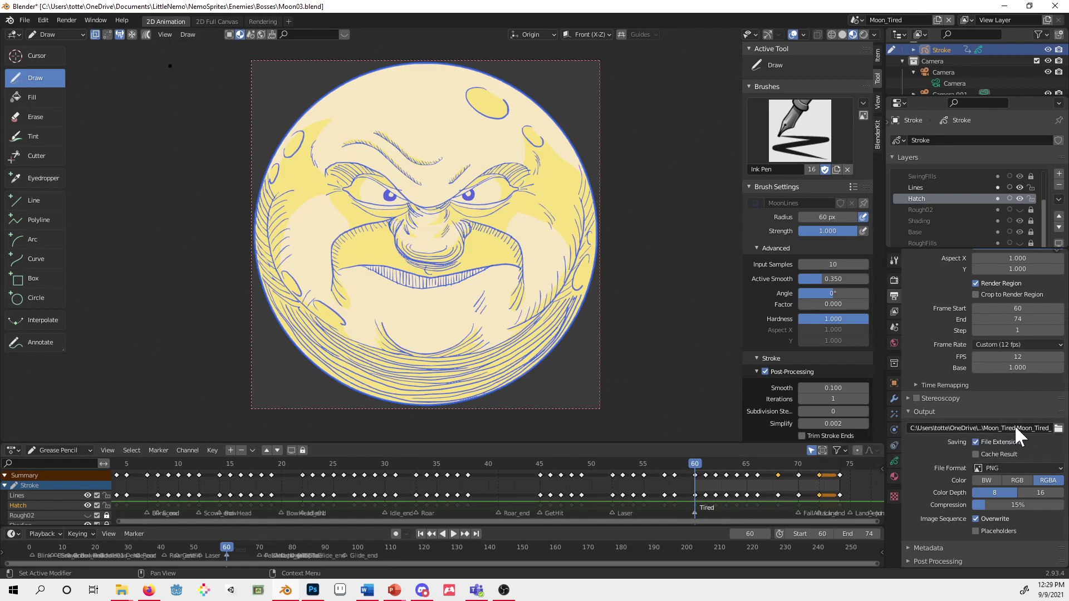
pyautogui.click(1057, 428)
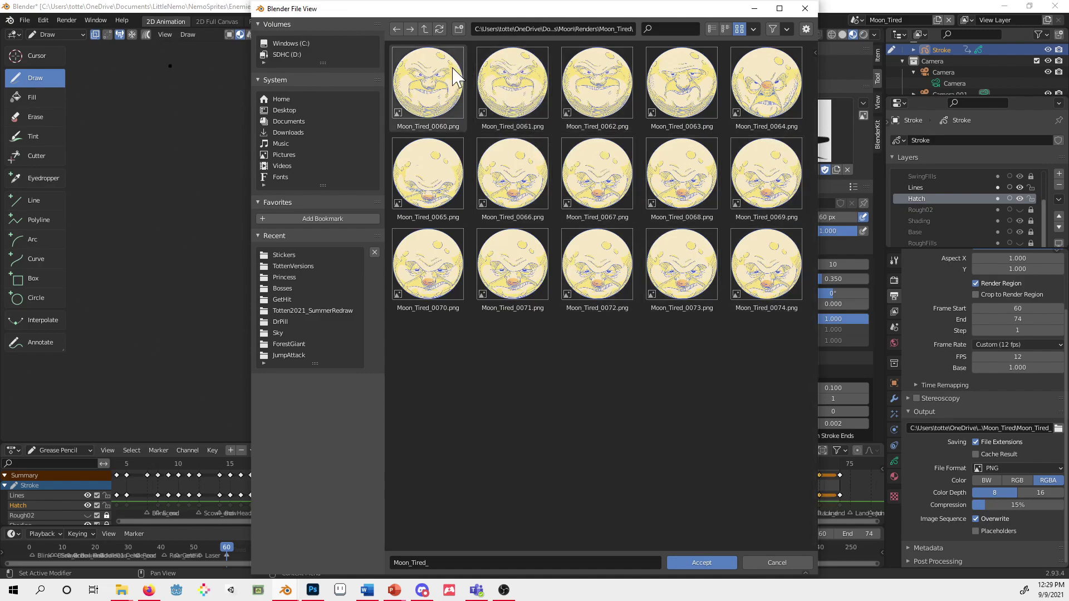
# Create a new ATDemo folder alongside the moon renders and open it
pyautogui.click(424, 29)
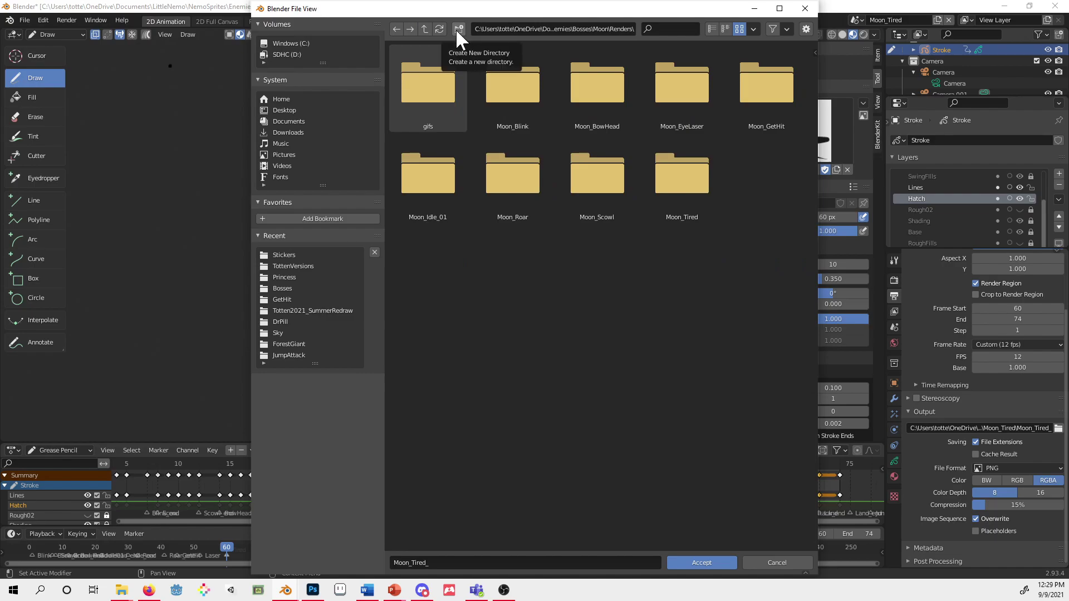
pyautogui.click(457, 28)
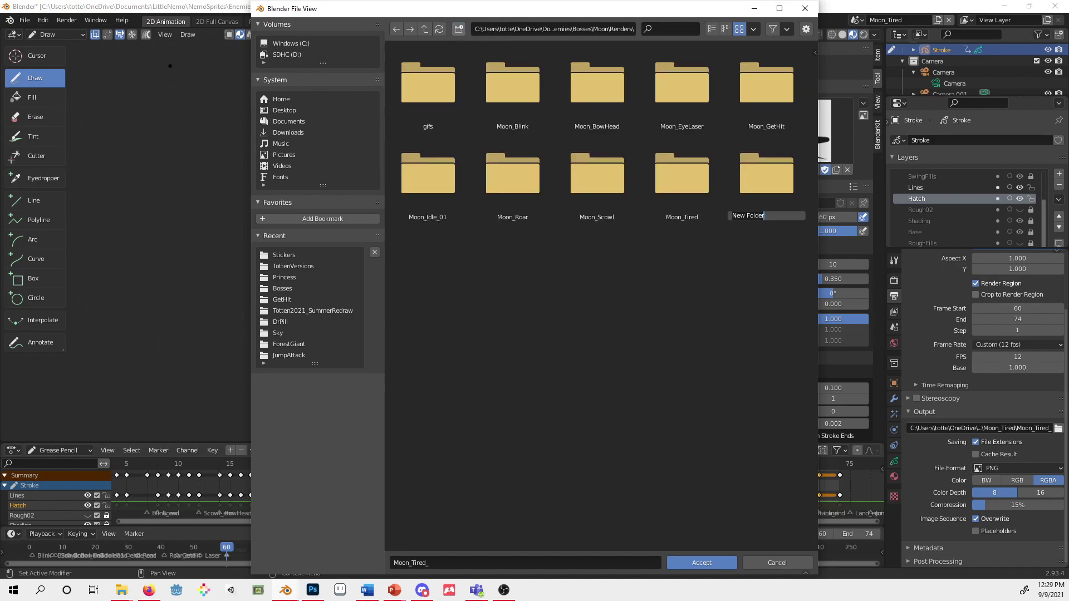
pyautogui.write('ATDemo')
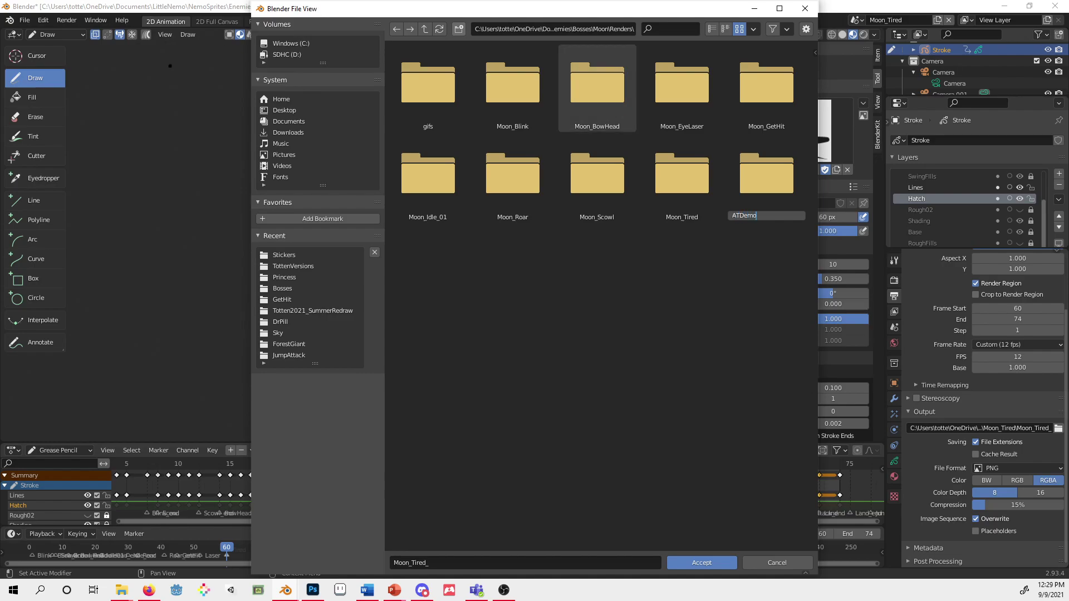
pyautogui.press('Return')
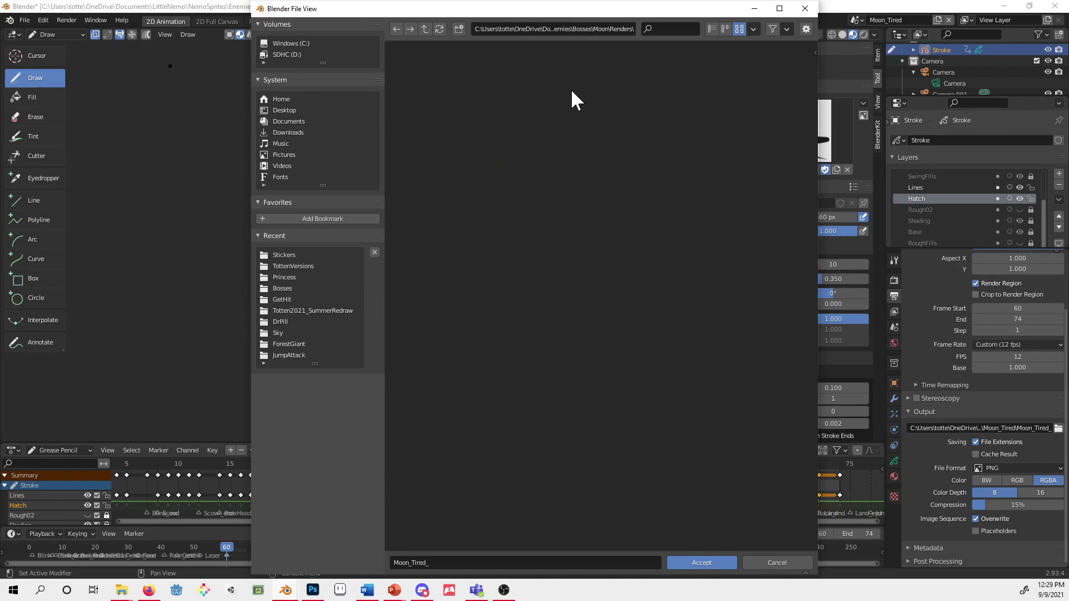
pyautogui.doubleClick(439, 101)
# Keep the Moon_Tired_ file prefix and accept ATDemo as the render output folder
pyautogui.click(441, 563)
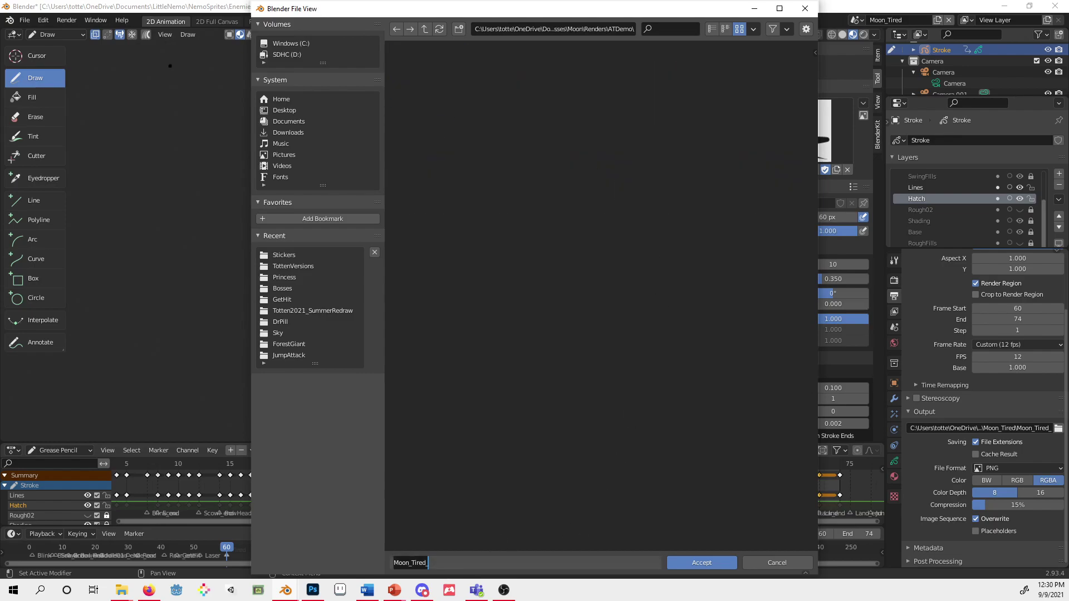
pyautogui.press('End')
pyautogui.click(703, 565)
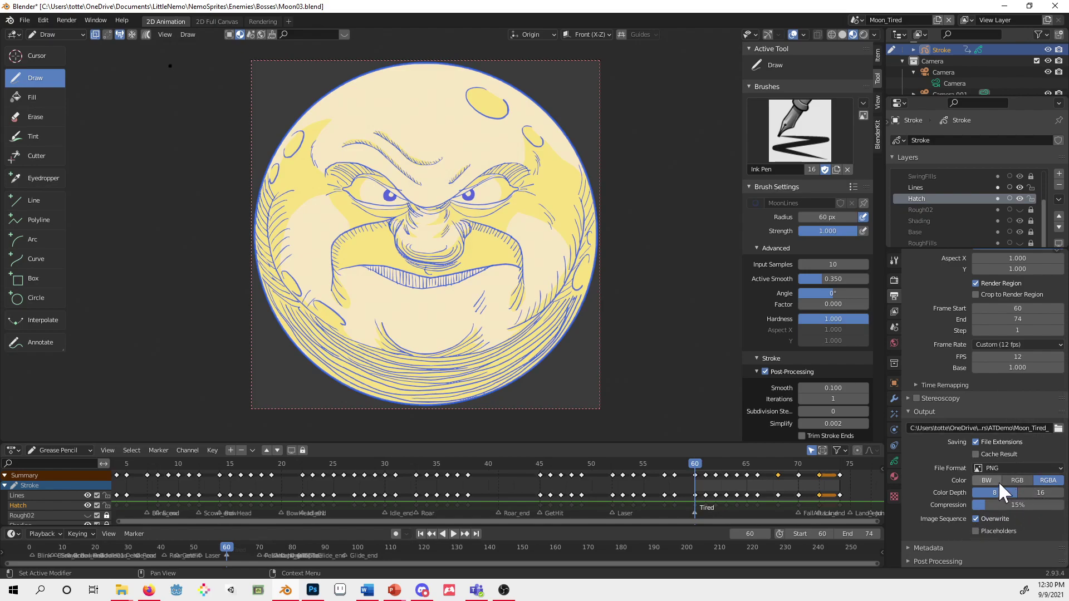
pyautogui.click(1019, 469)
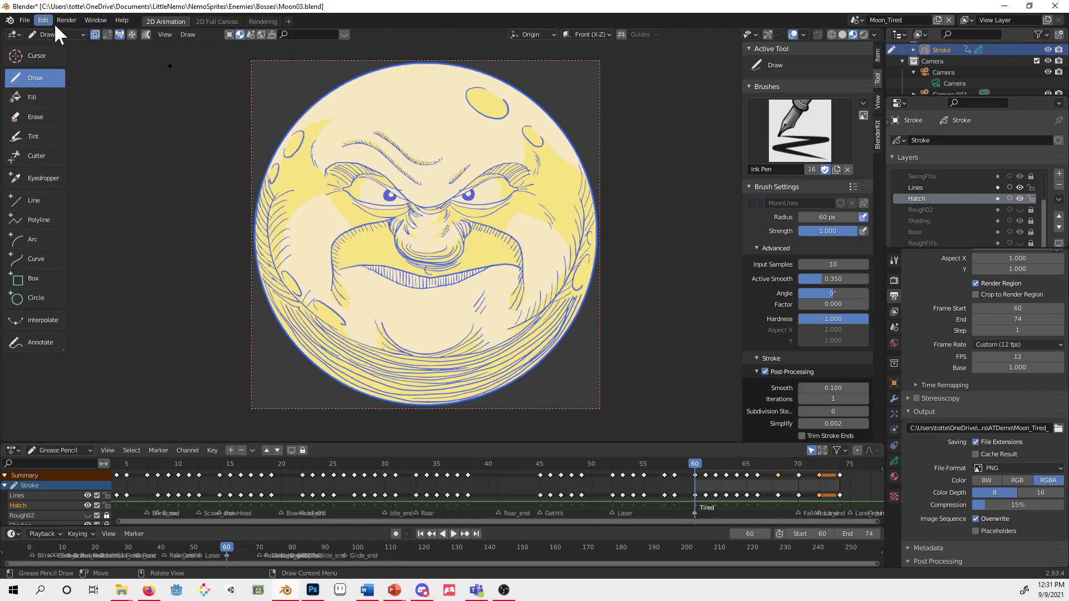
# Render the Moon_Tired animation through frame 74, then close the render window
pyautogui.click(67, 18)
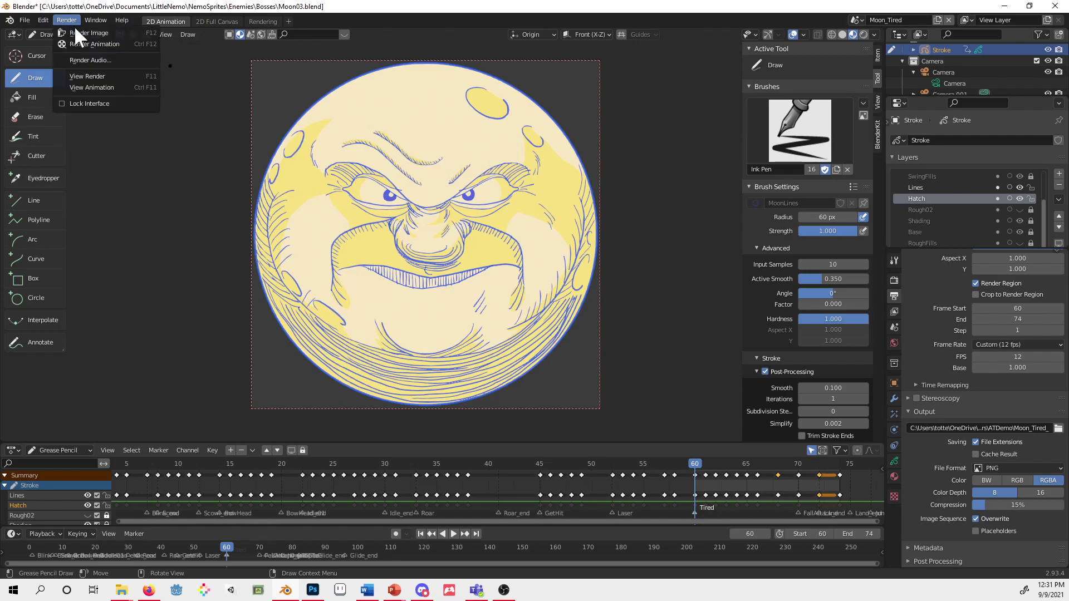
pyautogui.click(81, 42)
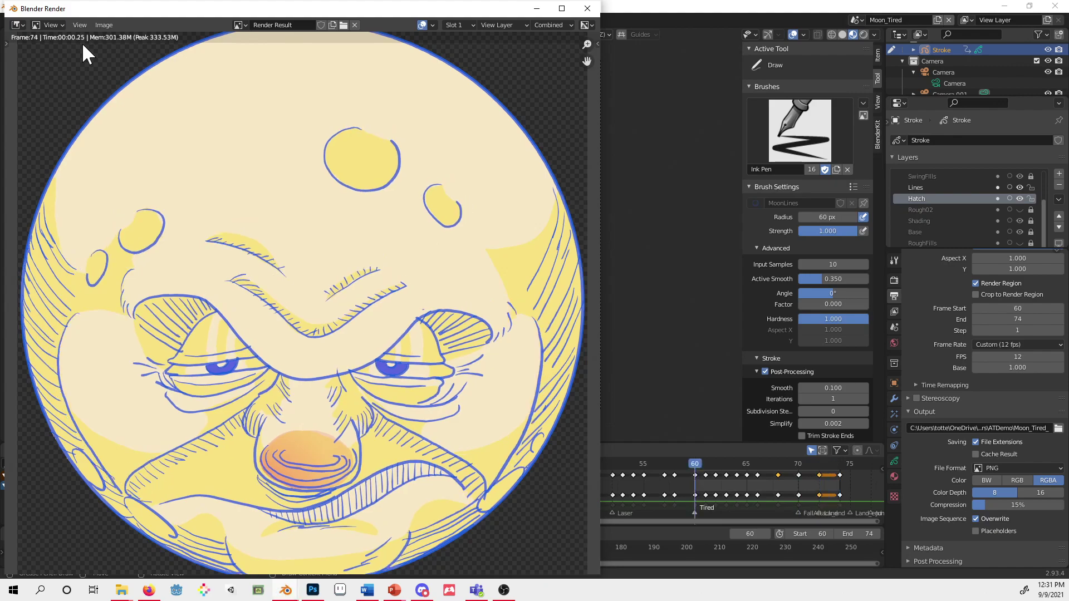
pyautogui.click(587, 10)
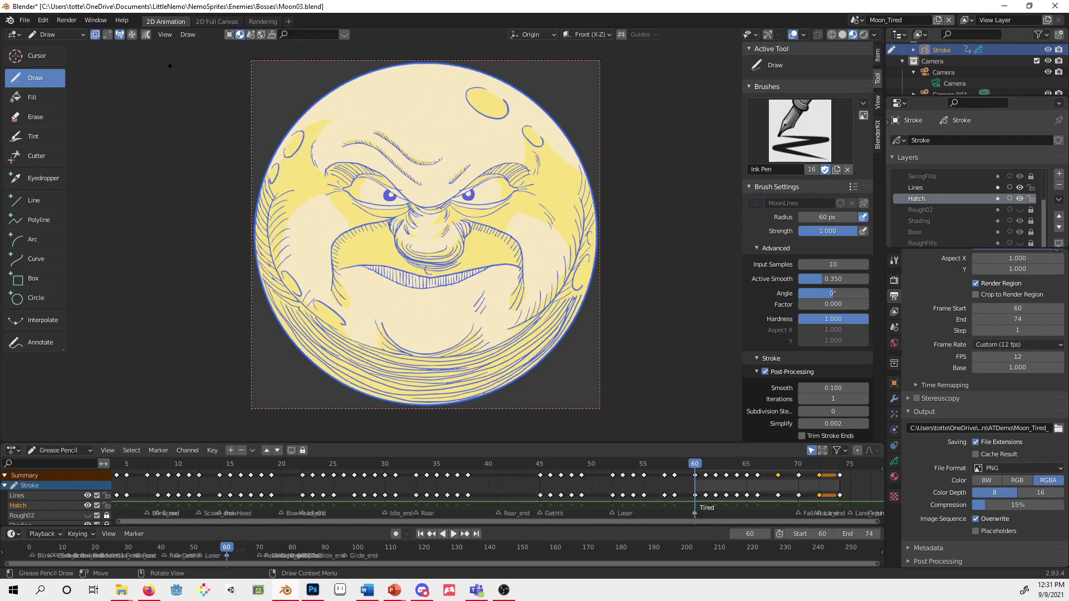
# Switch to a maximized Photoshop window and bring up the file-open dialog
pyautogui.press('F12')
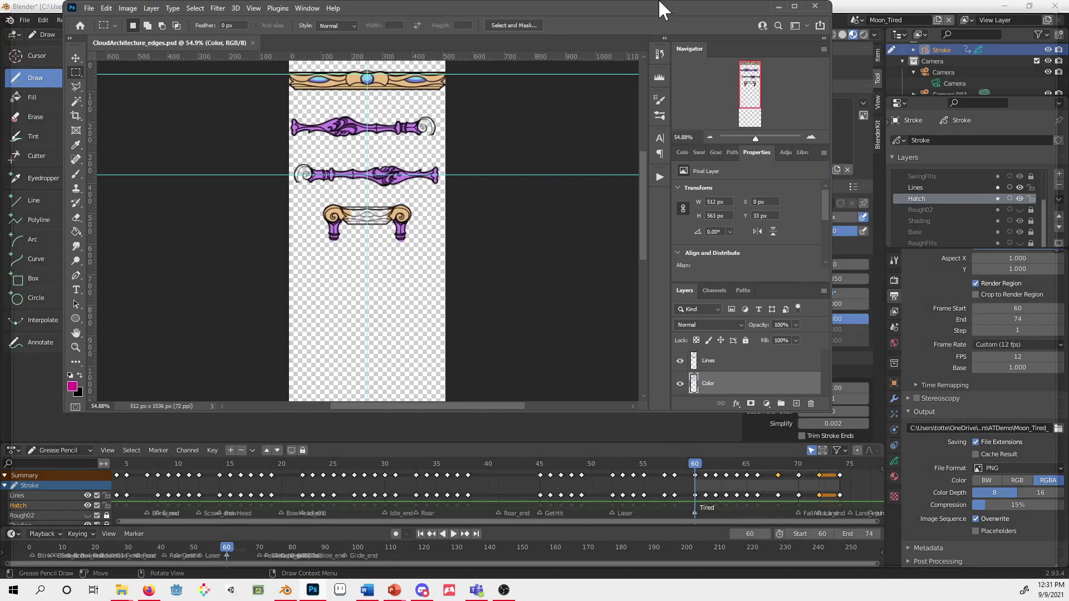
pyautogui.doubleClick(632, 11)
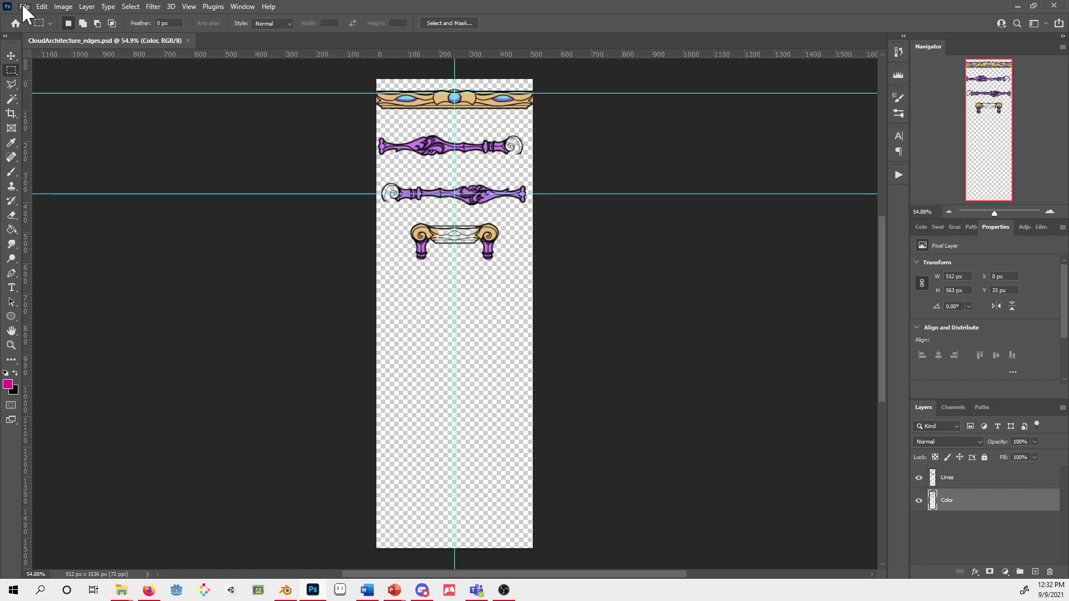
pyautogui.click(24, 7)
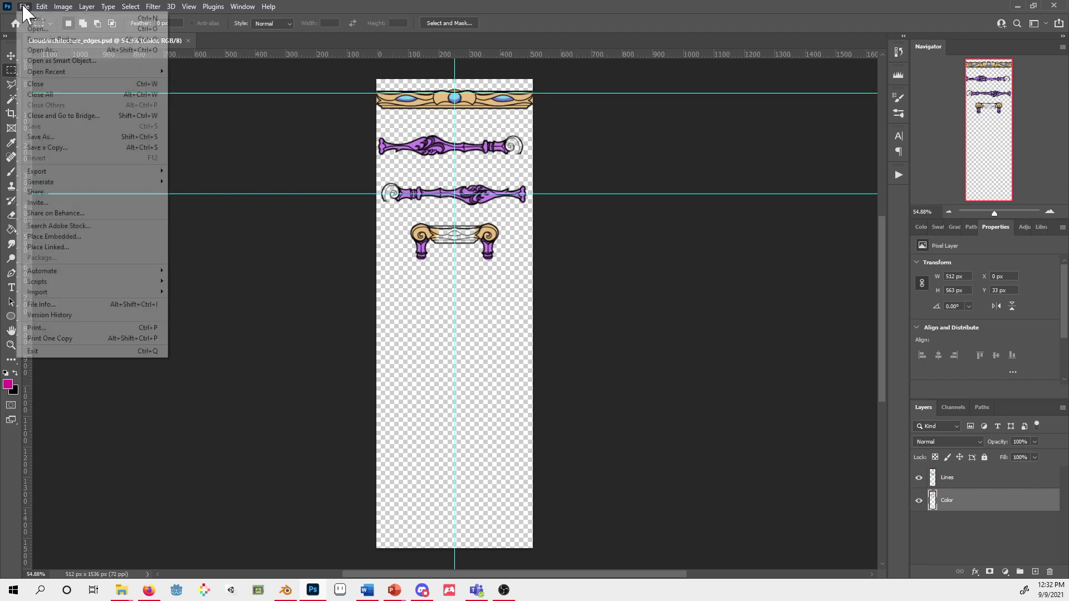
pyautogui.click(47, 52)
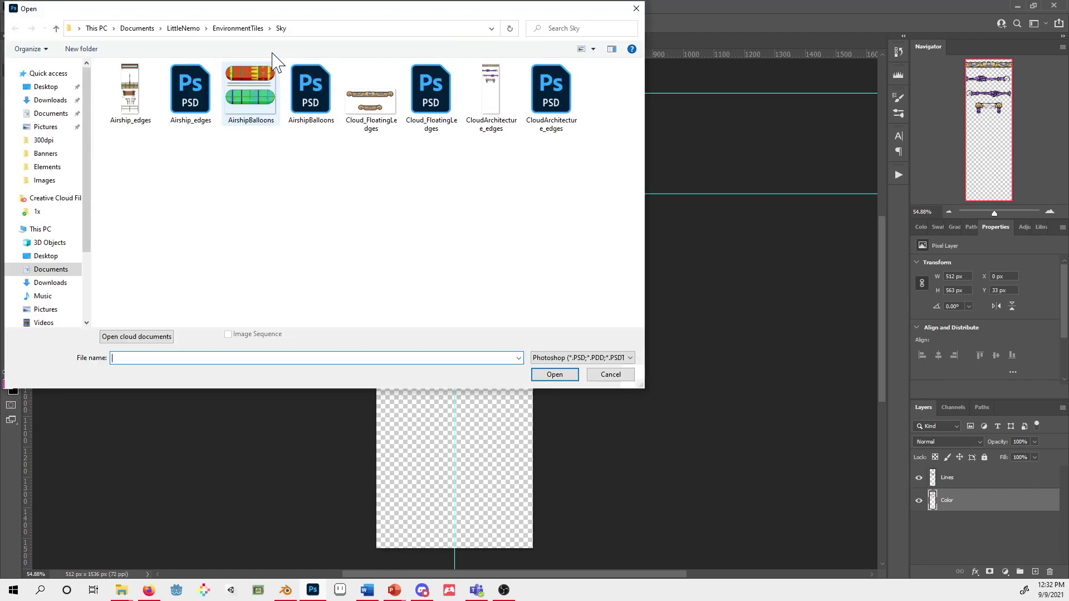
pyautogui.moveTo(229, 16); pyautogui.dragTo(252, 60)
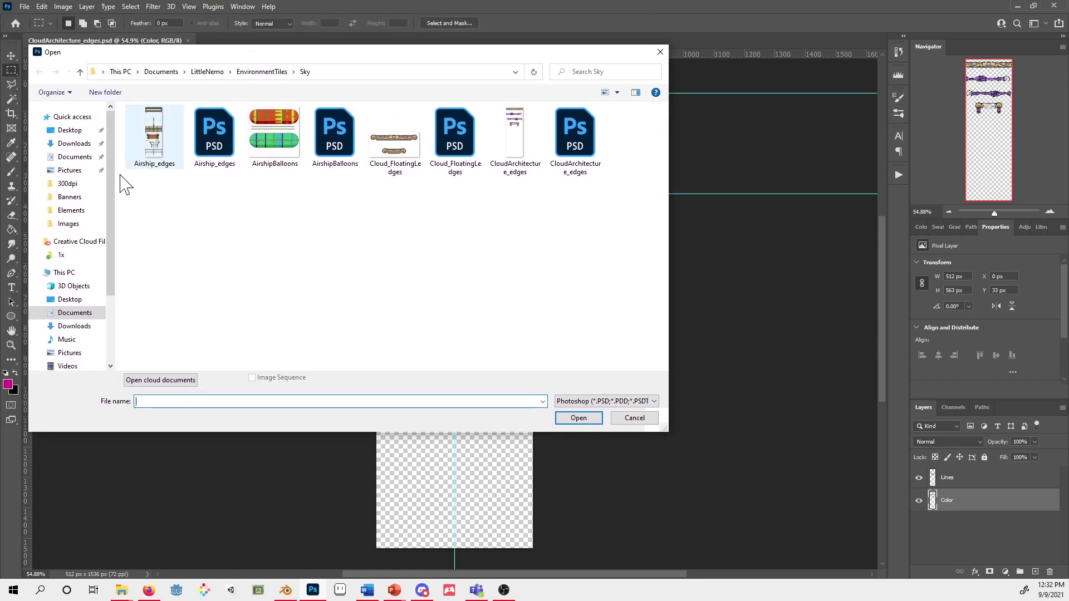
# Navigate through NemoSprites > Enemies > Bosses > Moon > Renders to the ATDemo folder
pyautogui.scroll(1, 114, 192)
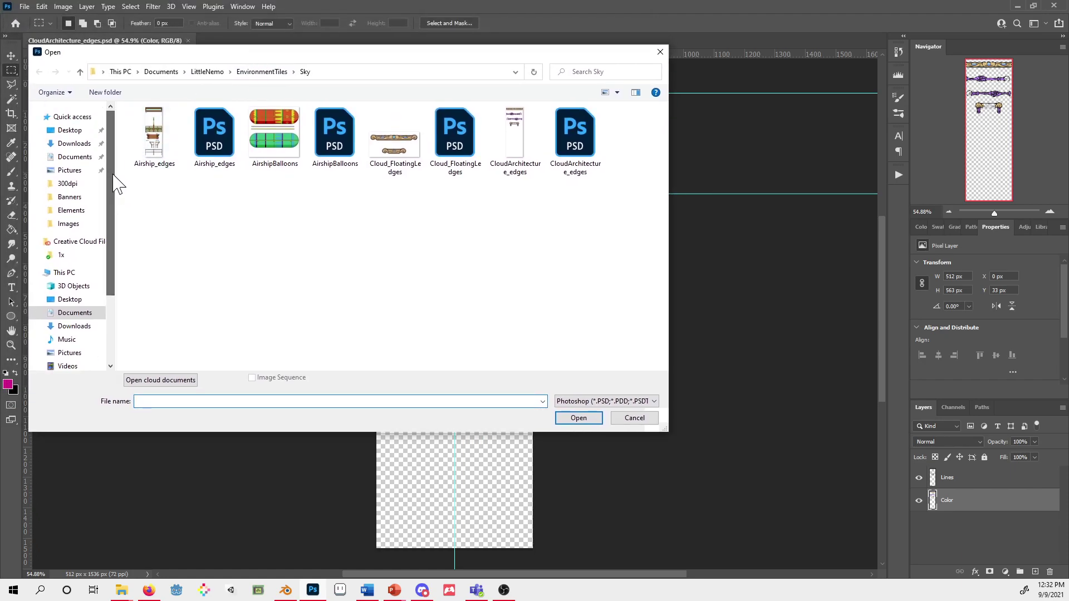
pyautogui.click(84, 158)
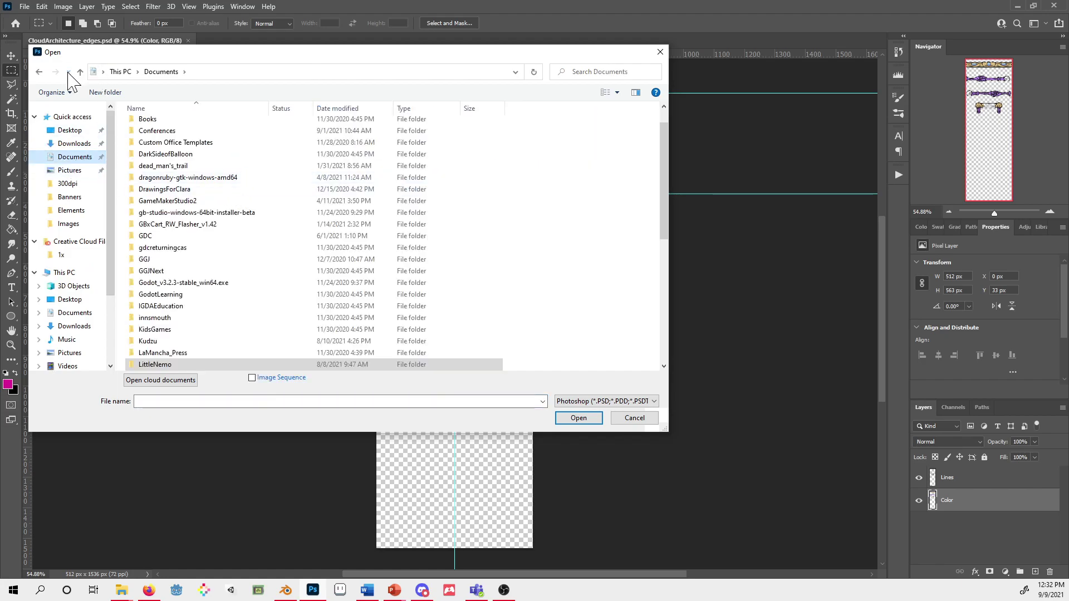
pyautogui.hotkey('alt', 'Left')
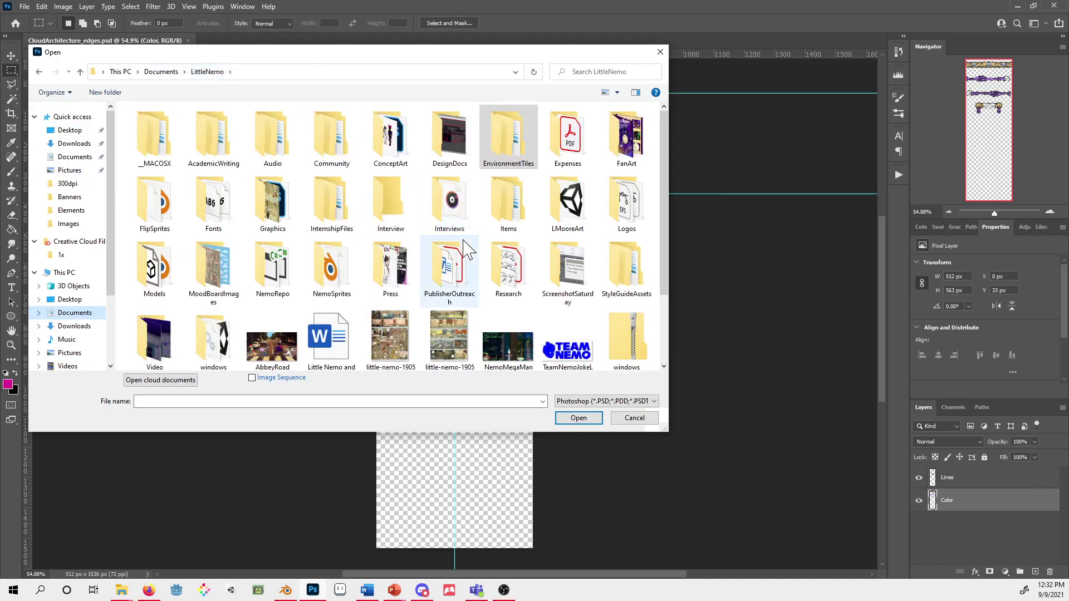
pyautogui.click(329, 267)
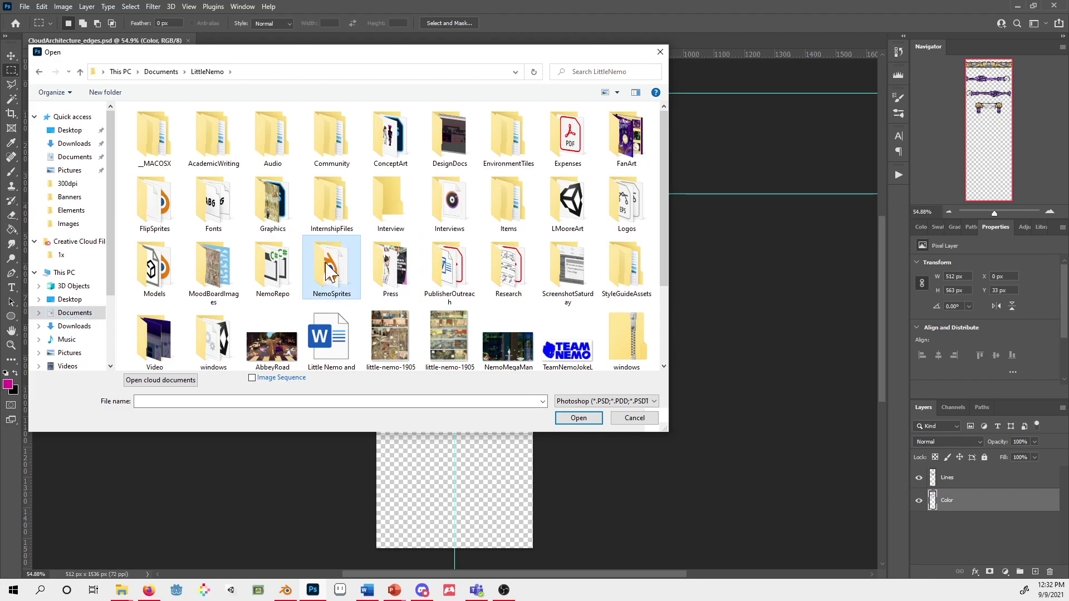
pyautogui.doubleClick(330, 269)
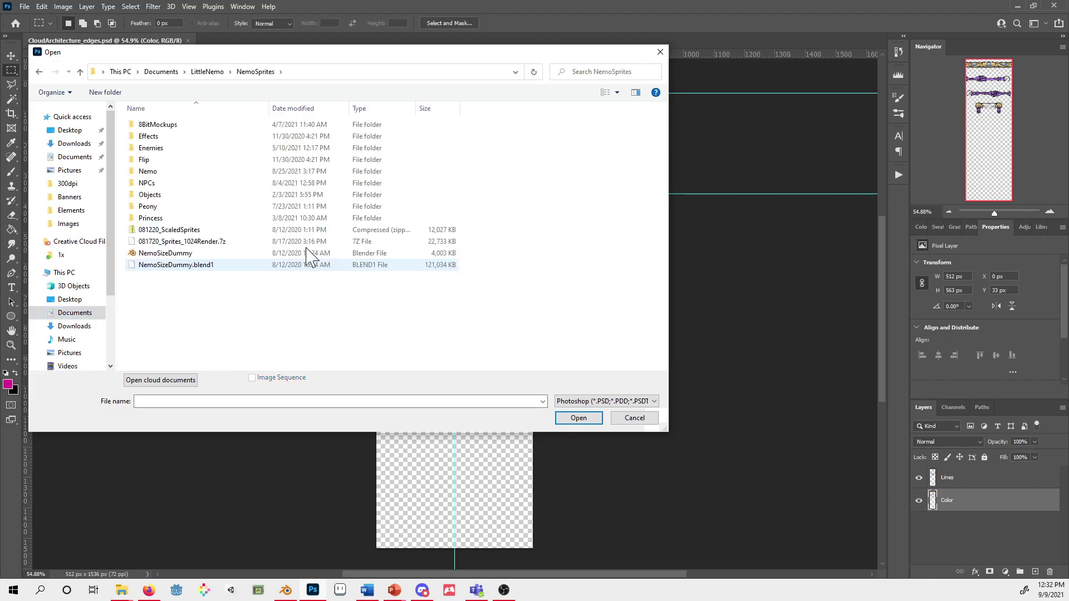
pyautogui.doubleClick(152, 148)
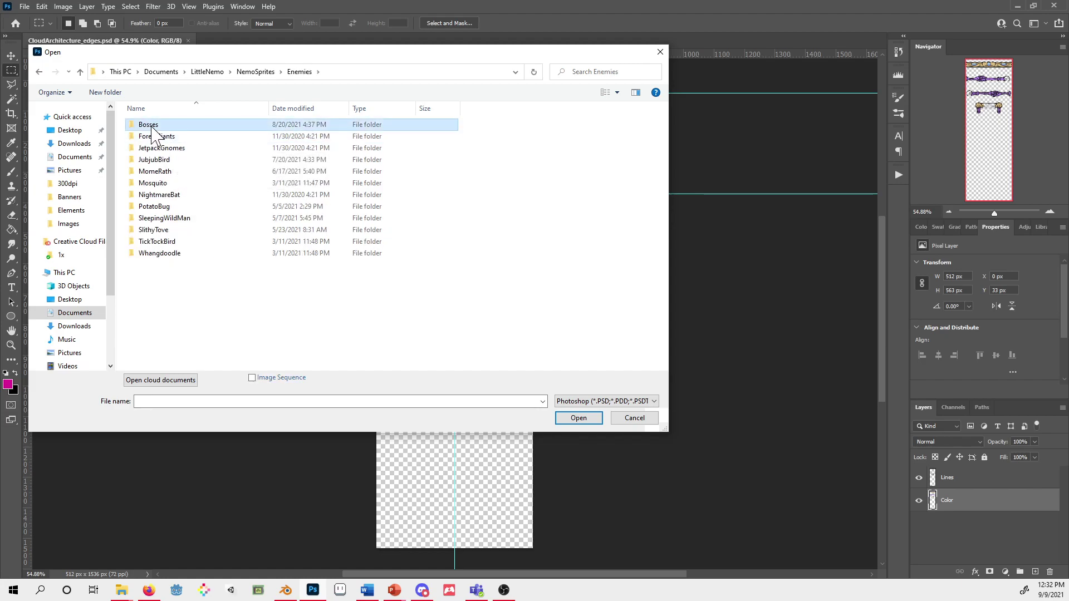
pyautogui.doubleClick(151, 127)
pyautogui.doubleClick(148, 126)
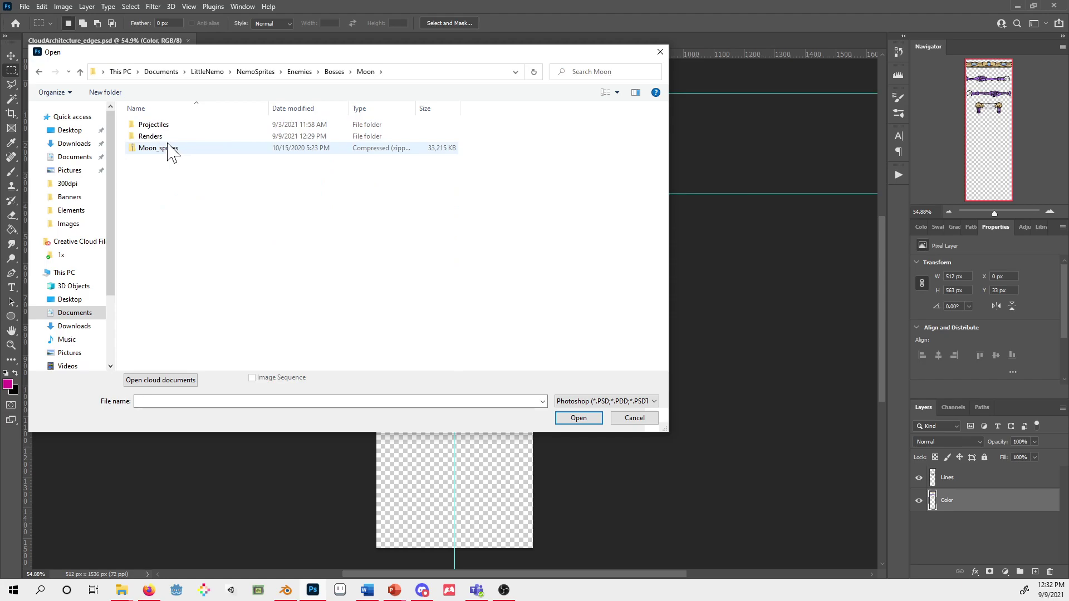
pyautogui.click(155, 137)
pyautogui.doubleClick(156, 138)
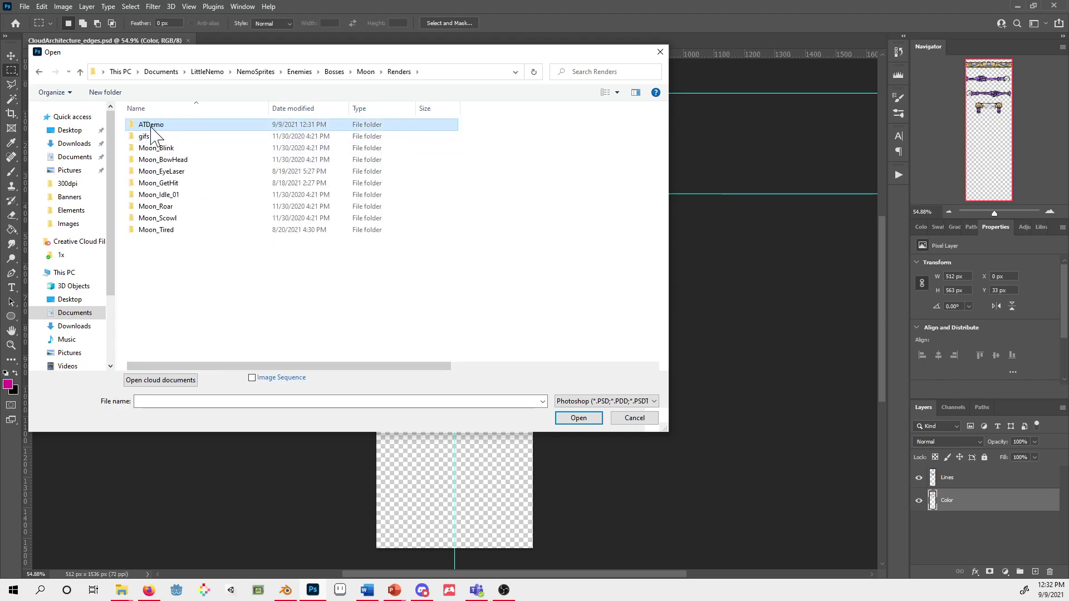
pyautogui.doubleClick(143, 125)
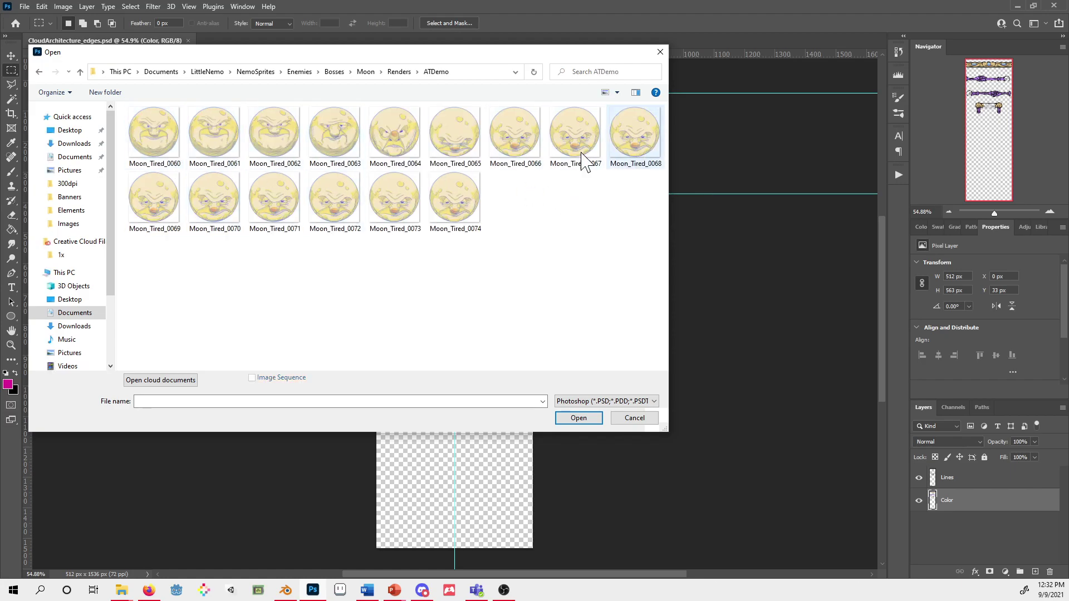
# Open Moon_Tired_0060 onward as an image sequence, reaching the 12 fps frame rate prompt
pyautogui.click(153, 135)
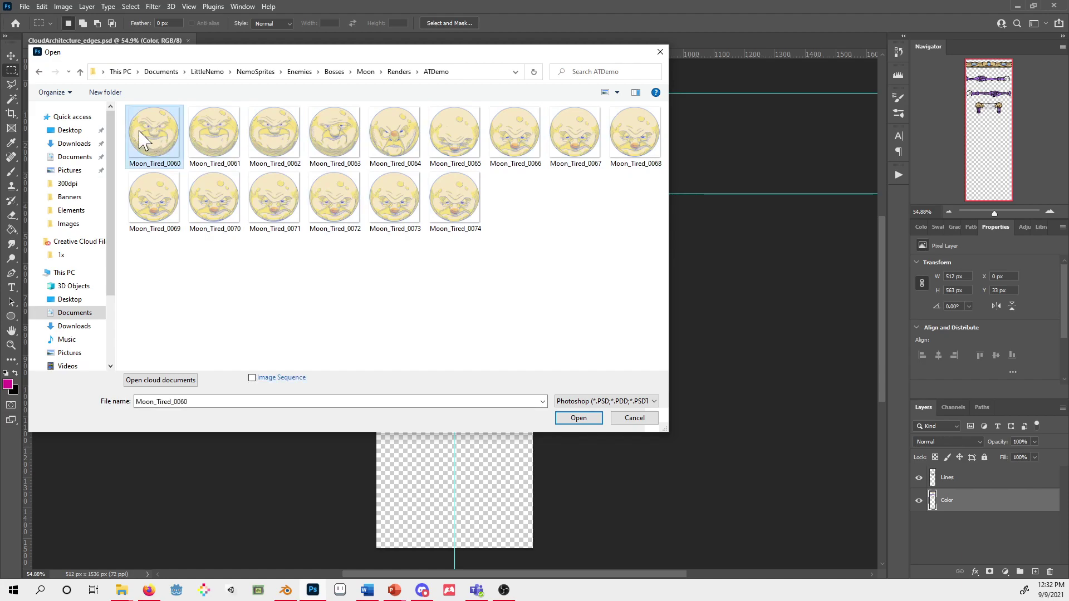
pyautogui.click(252, 378)
pyautogui.click(583, 418)
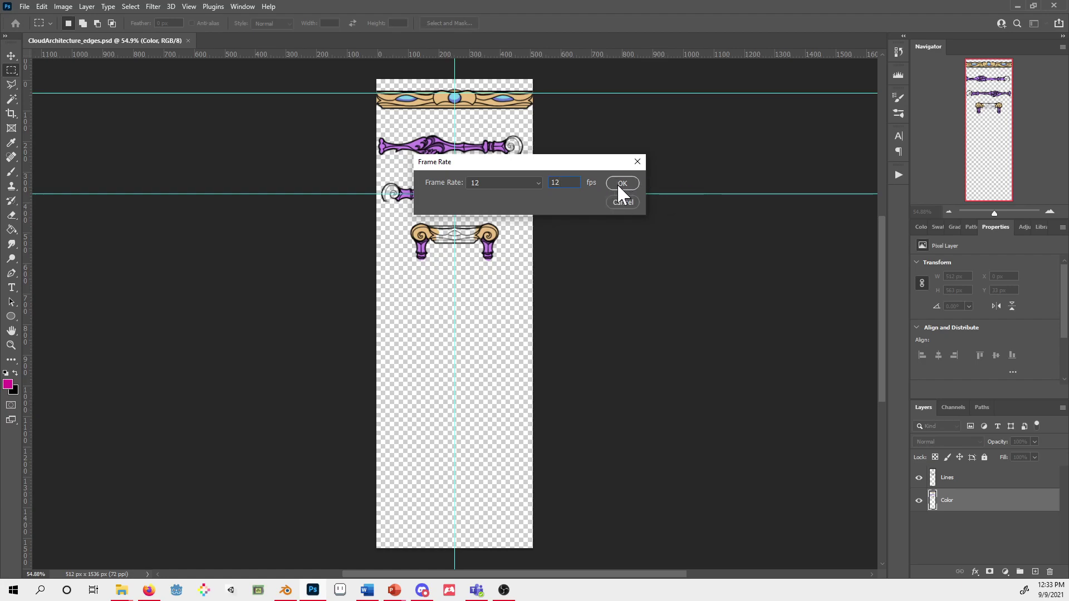
# Confirm 12 fps to create the 1024×1024 Untitled-1 video document
pyautogui.click(619, 184)
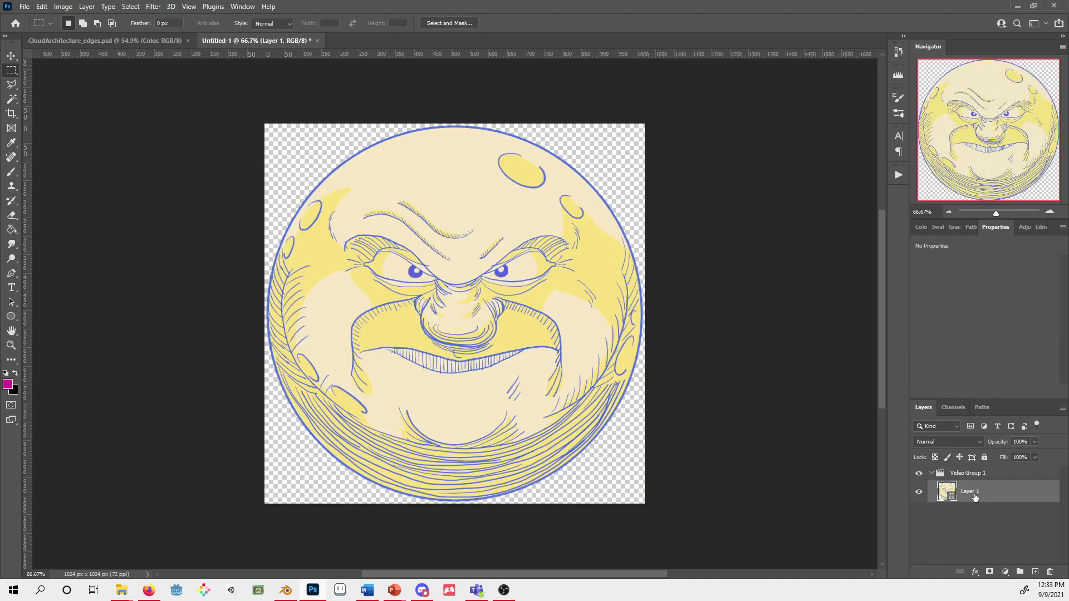
# Show the Timeline panel and play the Layer 1 moon clip twice
pyautogui.click(239, 6)
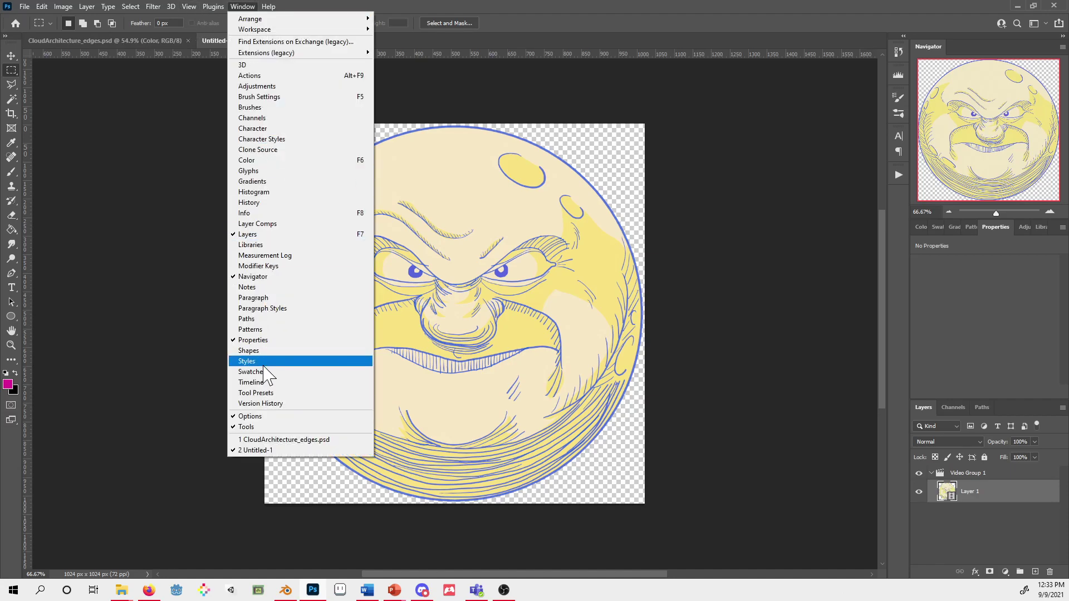
pyautogui.click(253, 383)
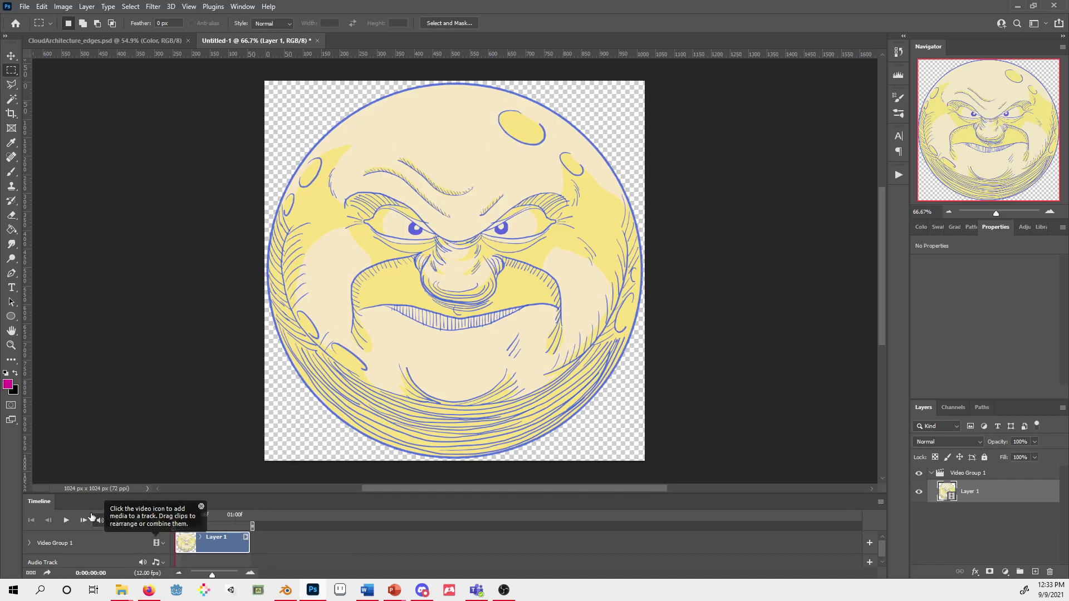
pyautogui.click(66, 521)
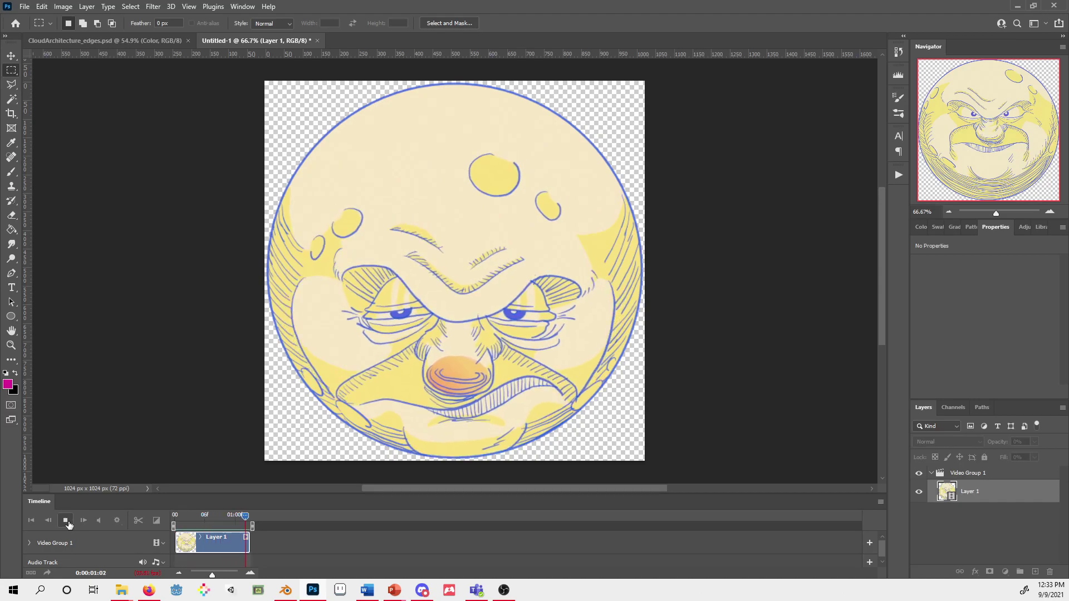
pyautogui.click(66, 521)
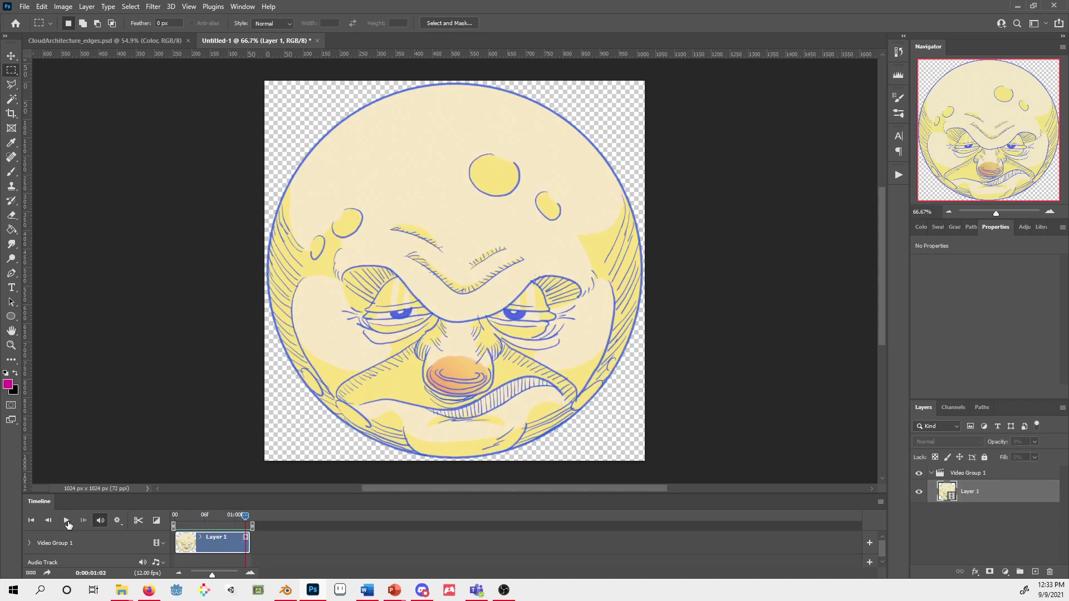
# Choose File > Export > Save for Web (Legacy) for the moon animation
pyautogui.click(24, 7)
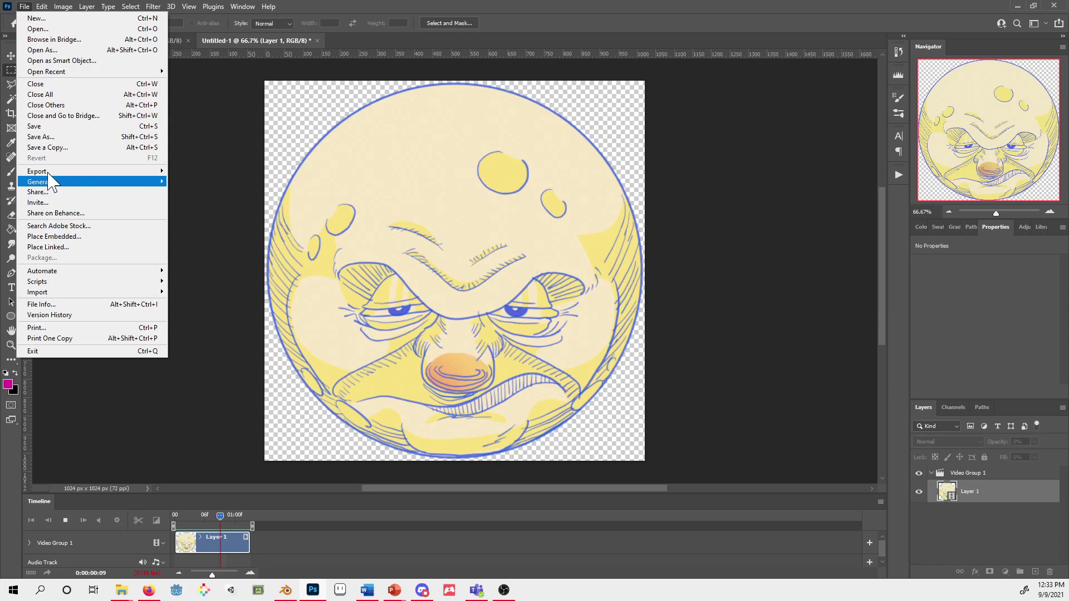
pyautogui.moveTo(48, 174)
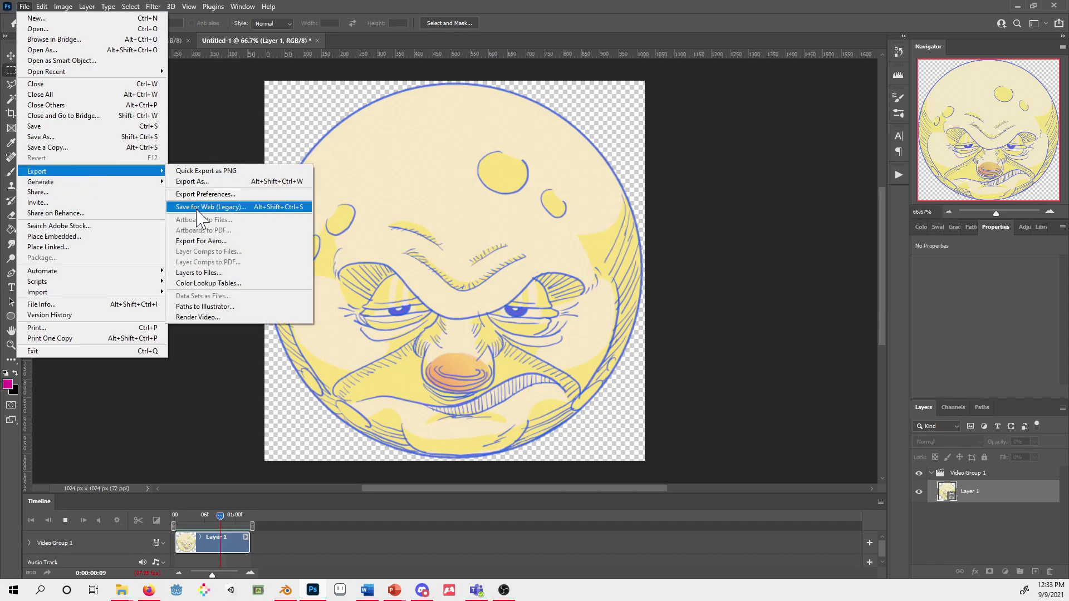
pyautogui.click(196, 209)
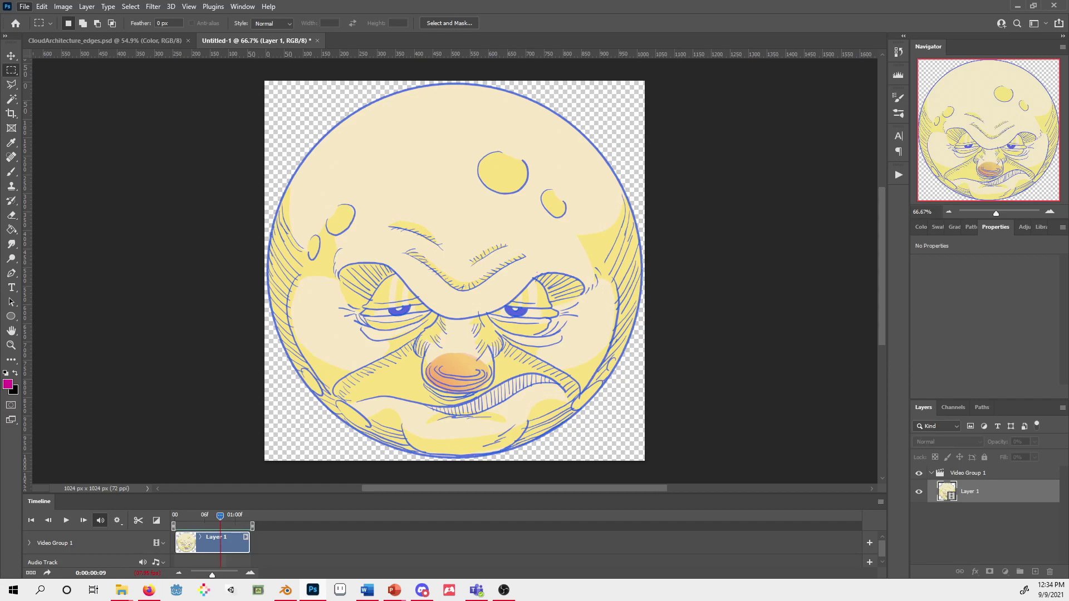
# Set the GIF to 512 × 512 px, Bicubic, looping forever, and choose Save
pyautogui.hotkey('ctrl', 'alt', 'shift', 's')
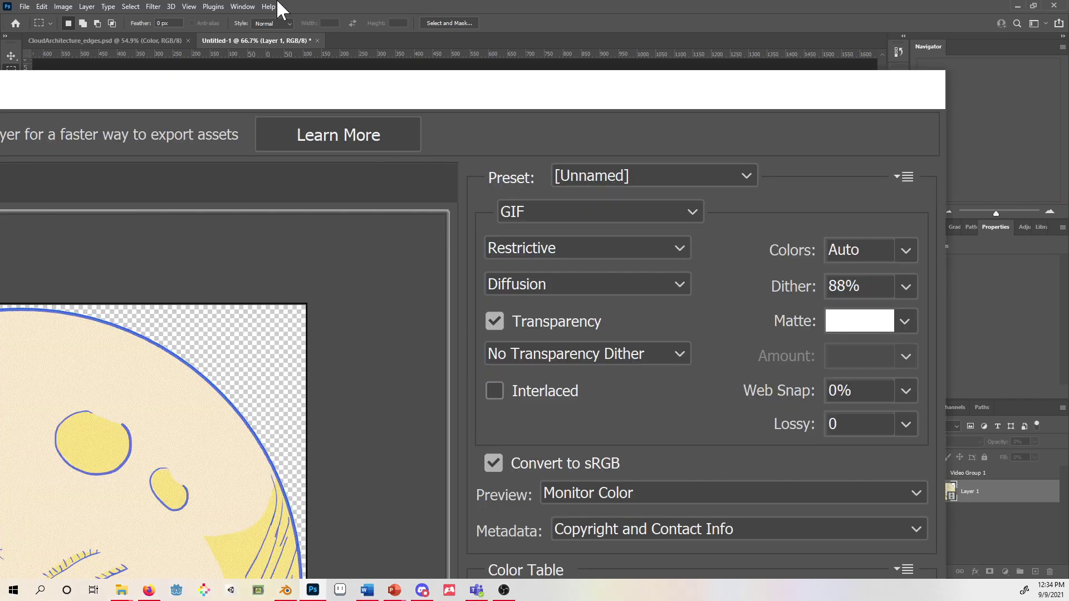
pyautogui.doubleClick(359, 92)
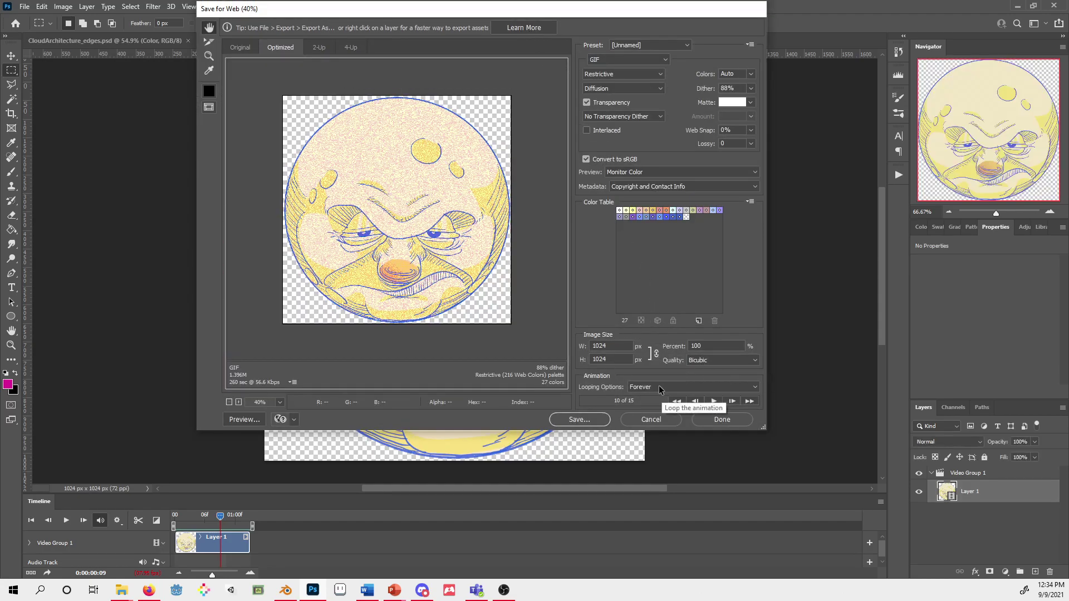
pyautogui.doubleClick(593, 345)
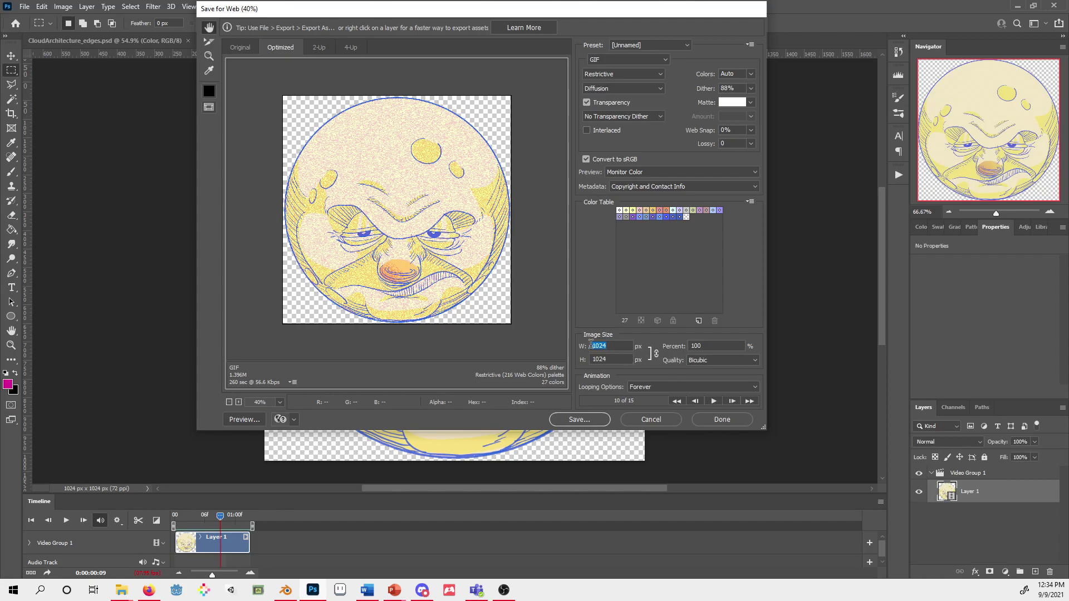
pyautogui.write('512')
pyautogui.click(712, 361)
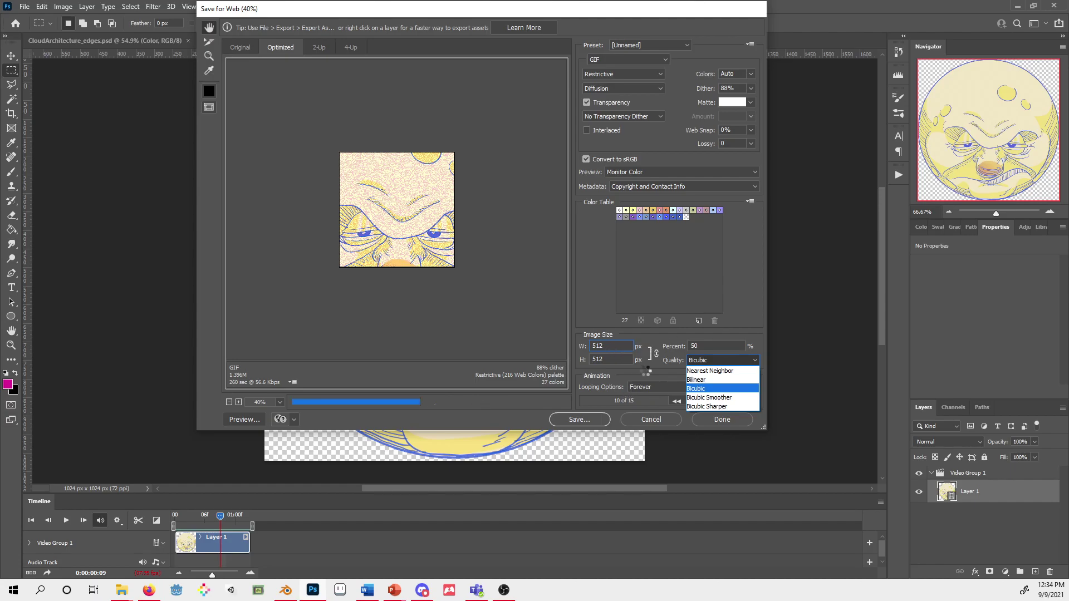
pyautogui.click(645, 373)
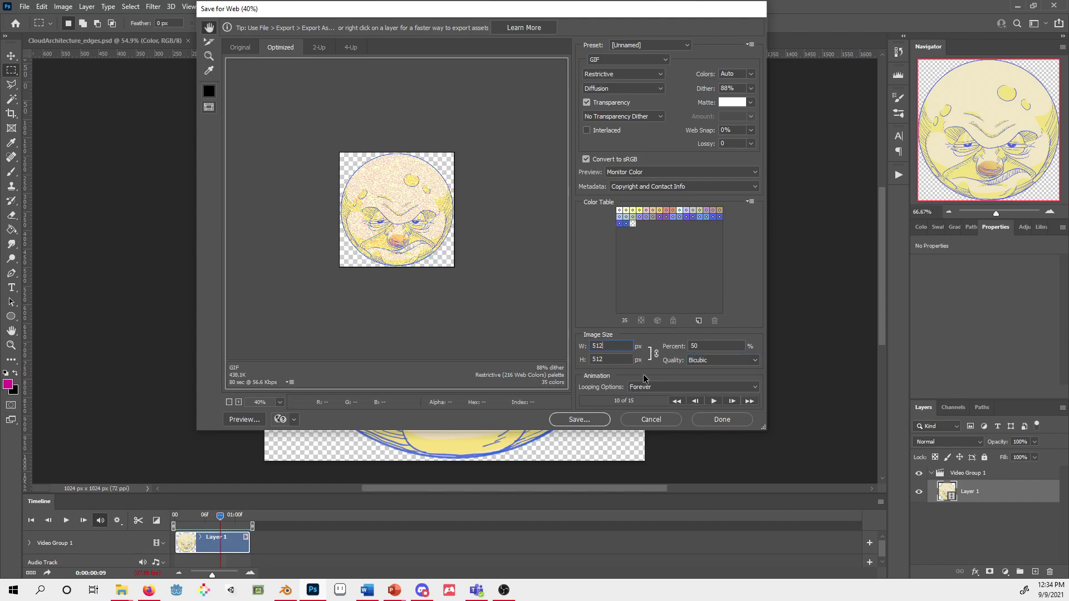
pyautogui.click(583, 421)
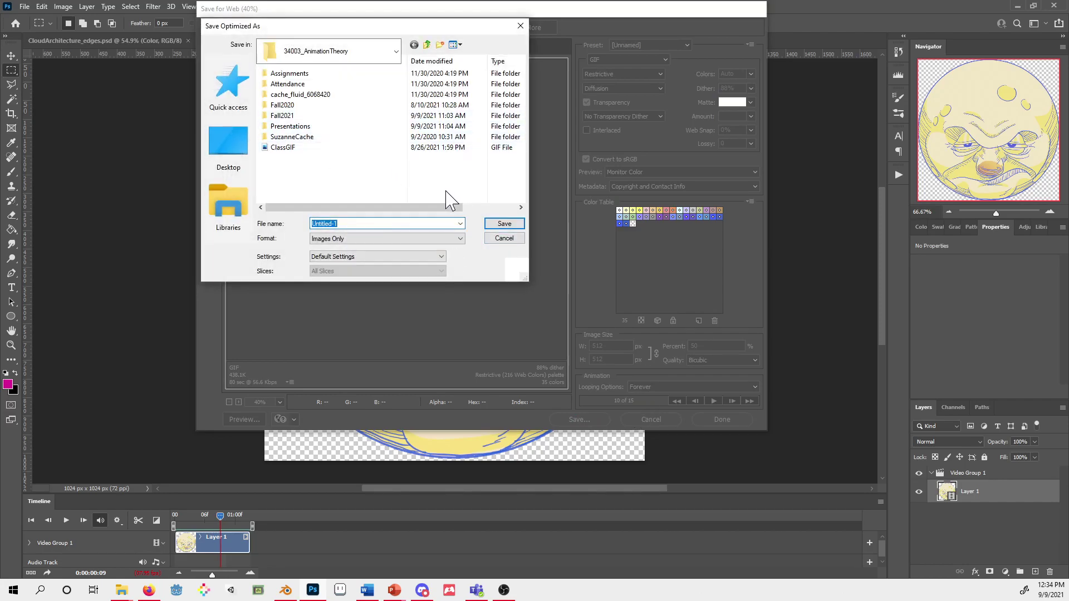
# Cancel the Save Optimized As prompt and the Save for Web dialog, back to the moon animation
pyautogui.click(516, 238)
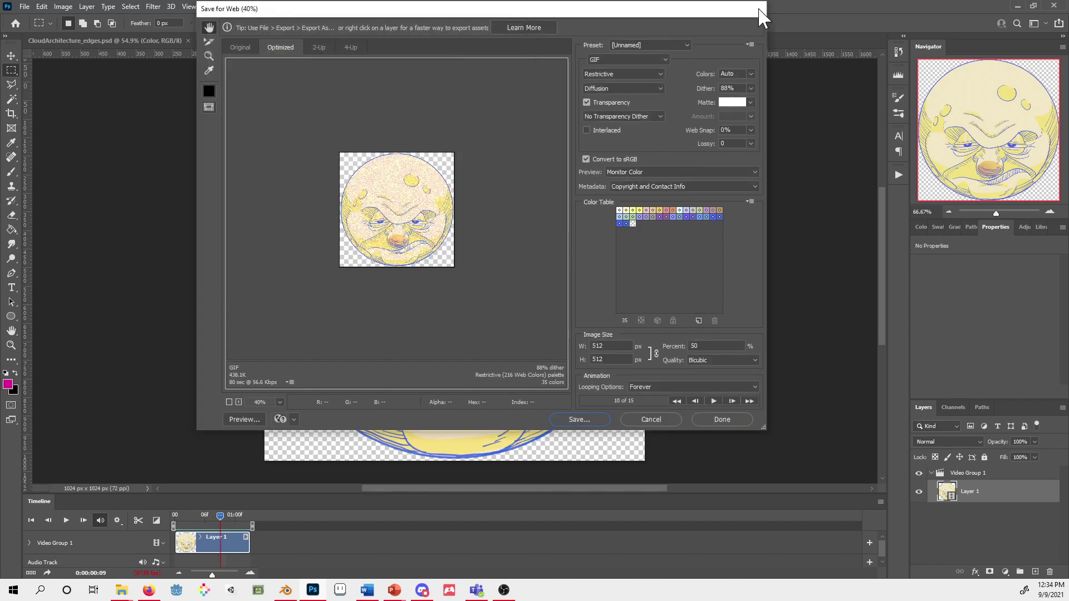
pyautogui.click(656, 420)
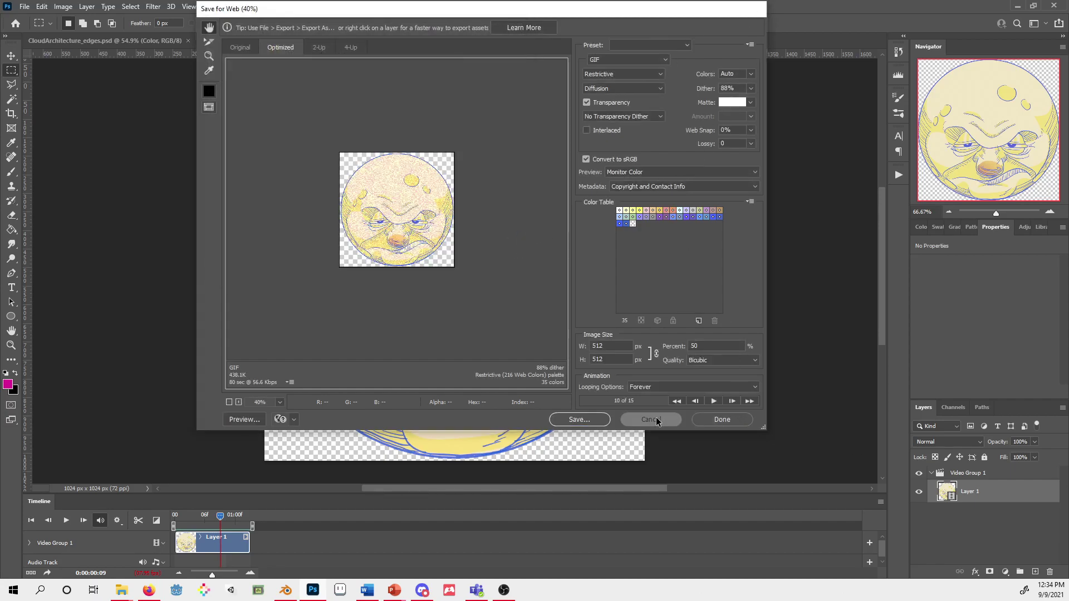